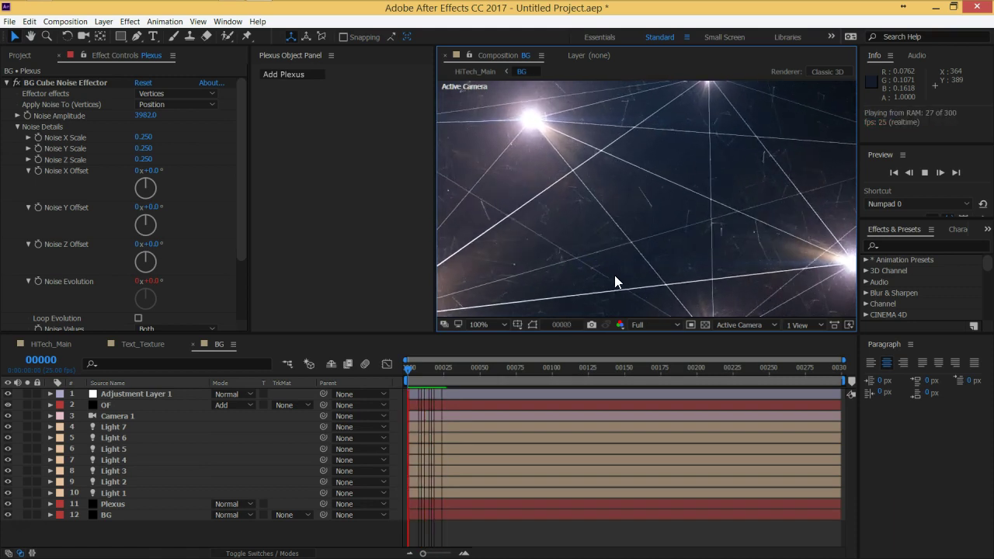
Stop the preview, close the Text_Texture composition and view HiTech_Main.
click(328, 269)
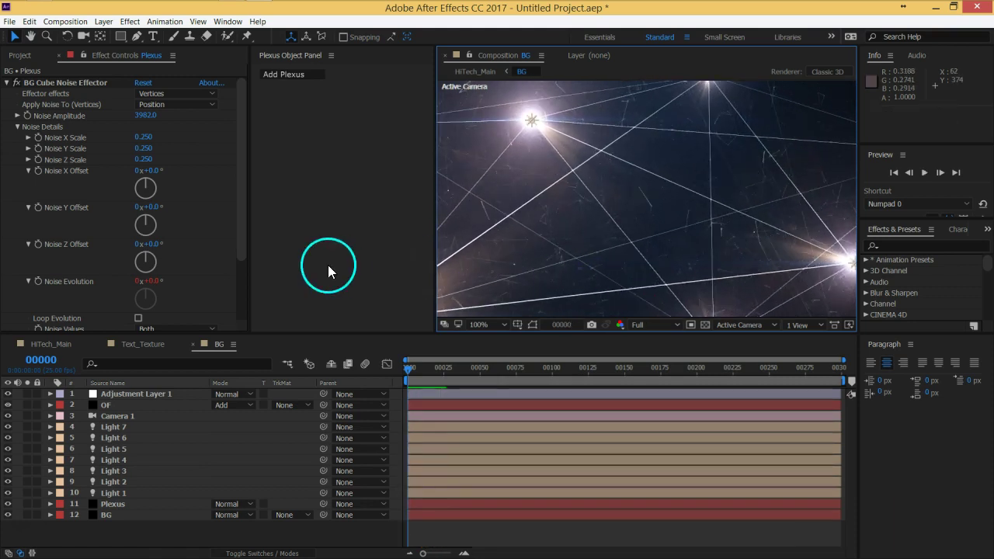
click(65, 342)
click(115, 347)
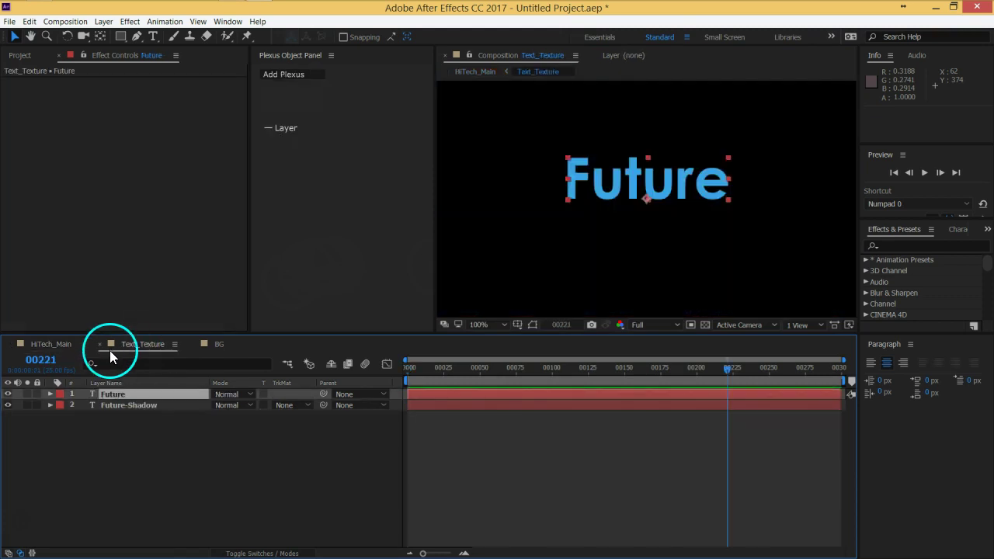
click(99, 344)
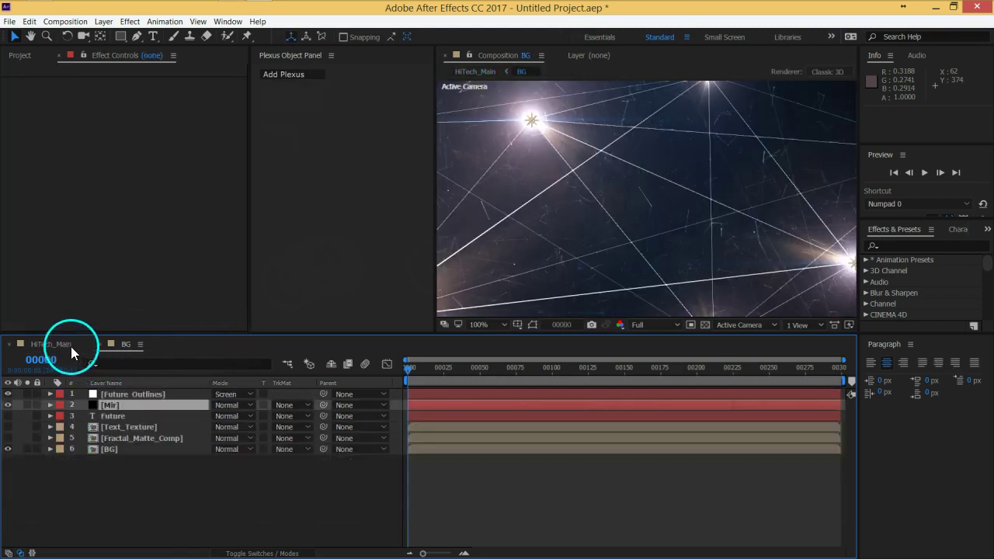
click(71, 344)
key(h)
mouse_move(700, 244)
mouse_down()
mouse_move(737, 230)
mouse_move(747, 248)
mouse_move(705, 268)
mouse_move(597, 267)
mouse_move(646, 223)
mouse_move(701, 206)
mouse_move(706, 228)
mouse_up()
Turn off Get Opacity From Vertices for the LightConnection Lines renderer on the Plexus layer of the BG composition.
click(126, 344)
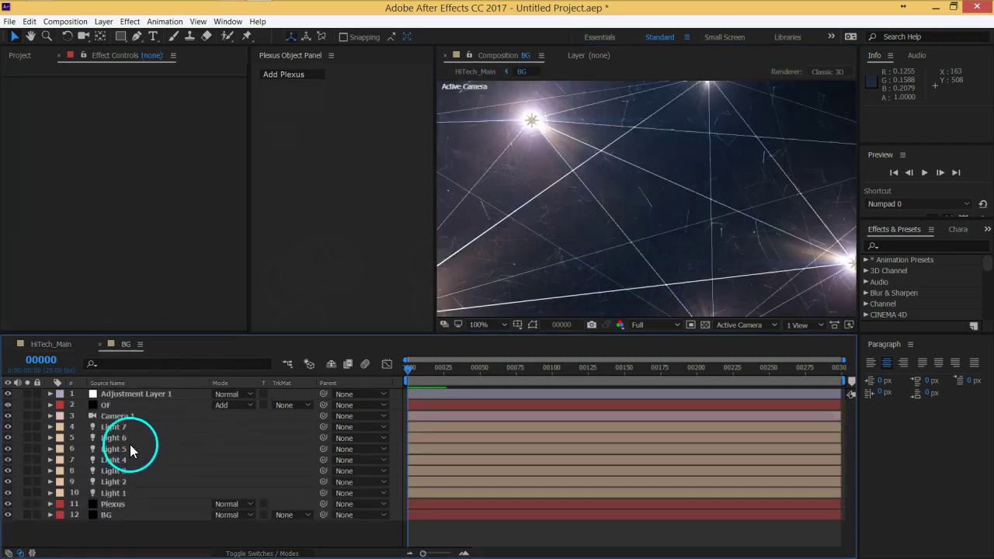
click(129, 505)
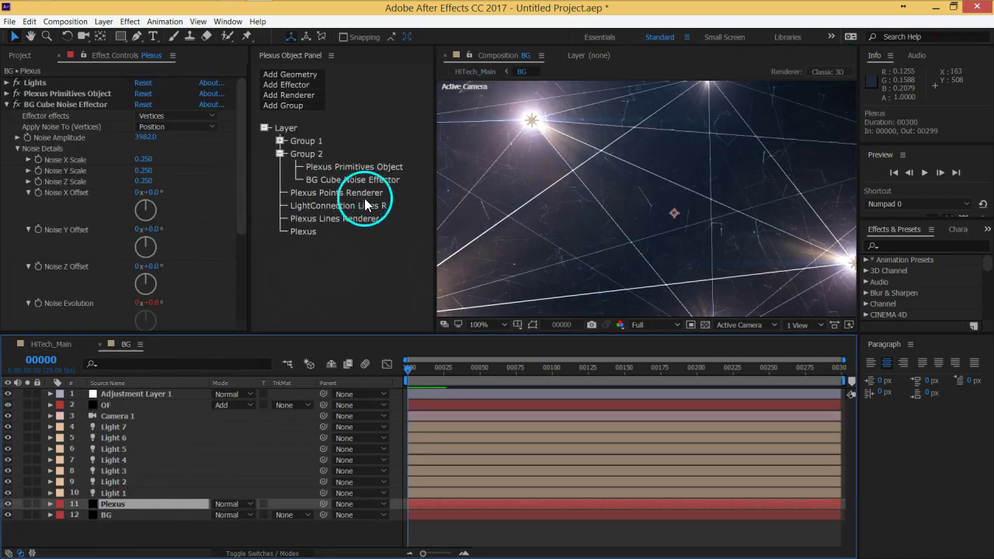
click(322, 206)
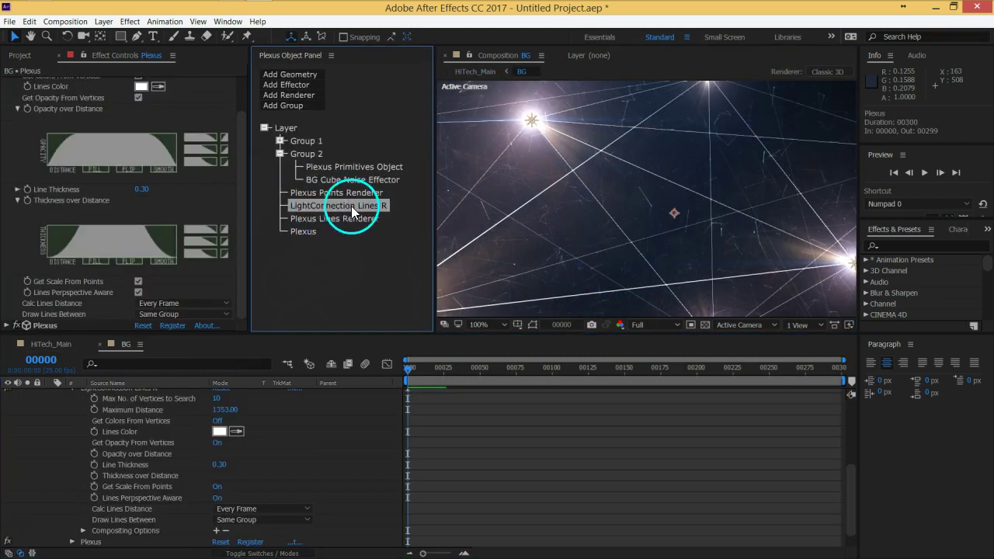
drag(246, 194, 235, 154)
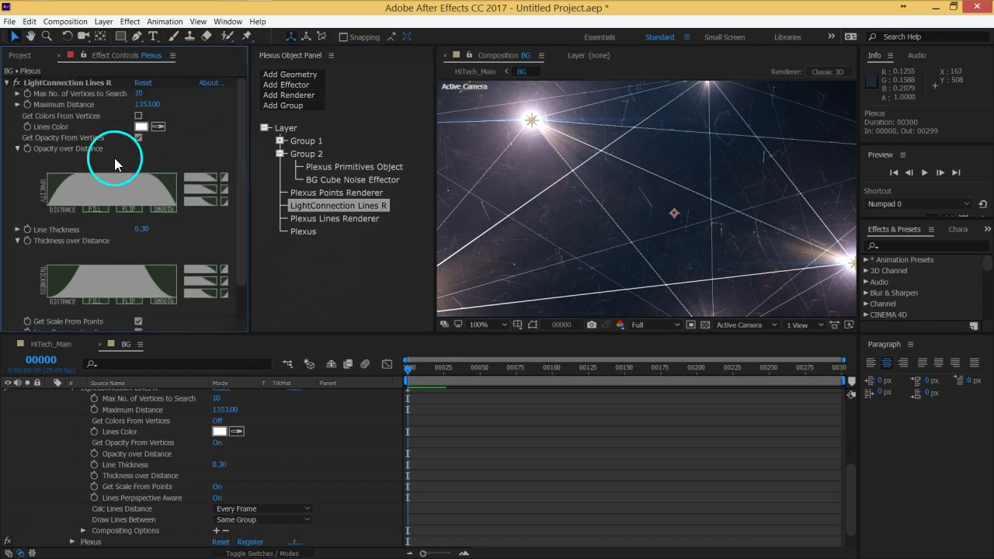
click(139, 138)
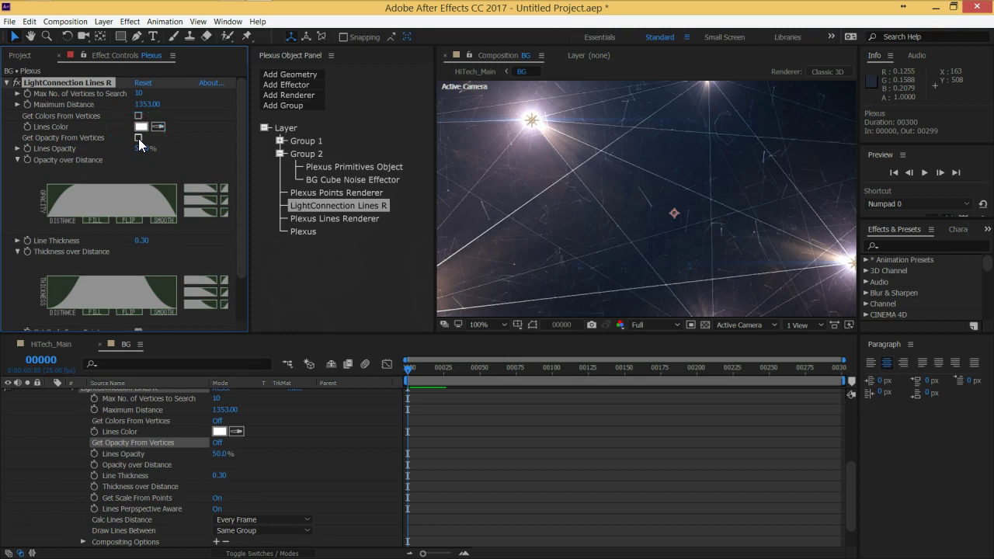
click(141, 155)
scroll(672, 241, down, 3)
scroll(651, 236, up, 3)
click(182, 165)
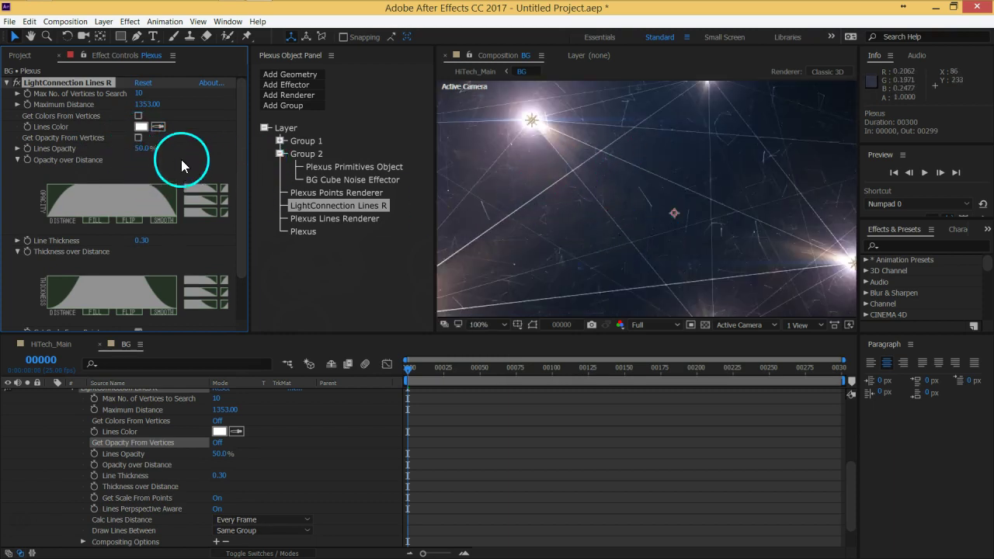
Set the LightConnection Lines renderer's Lines Color to blue 3A88E5 and check it in HiTech_Main.
click(139, 127)
drag(246, 255, 240, 212)
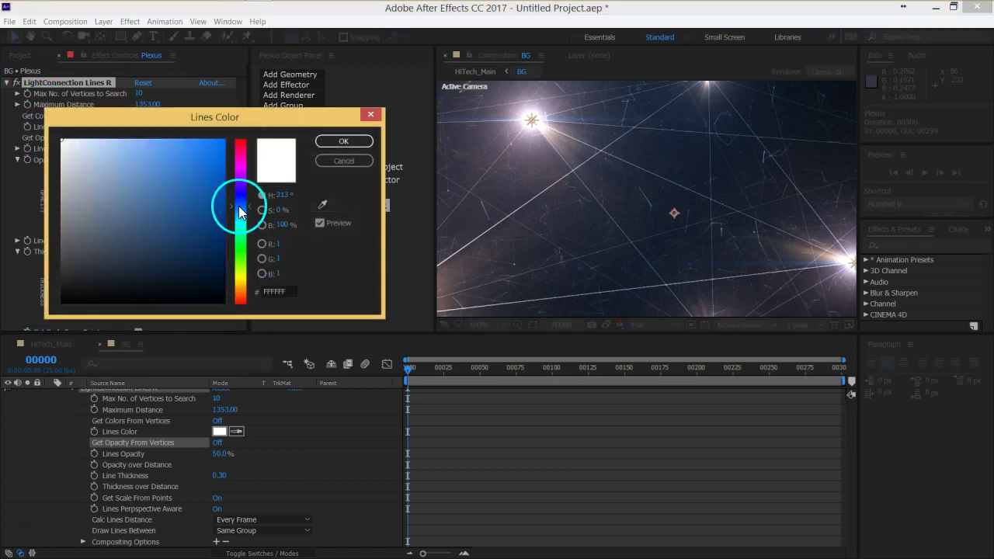
drag(171, 160, 183, 155)
click(342, 146)
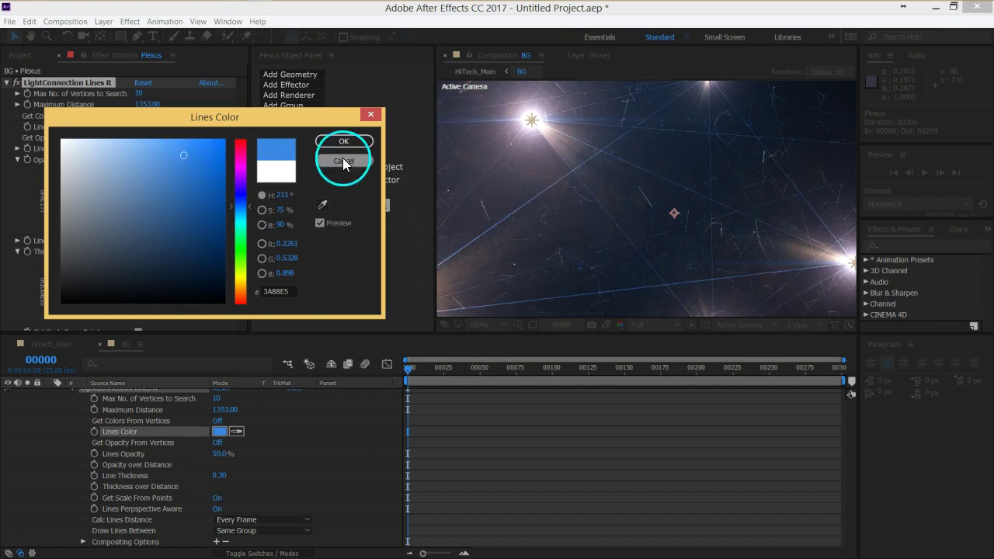
scroll(63, 405, up, 3)
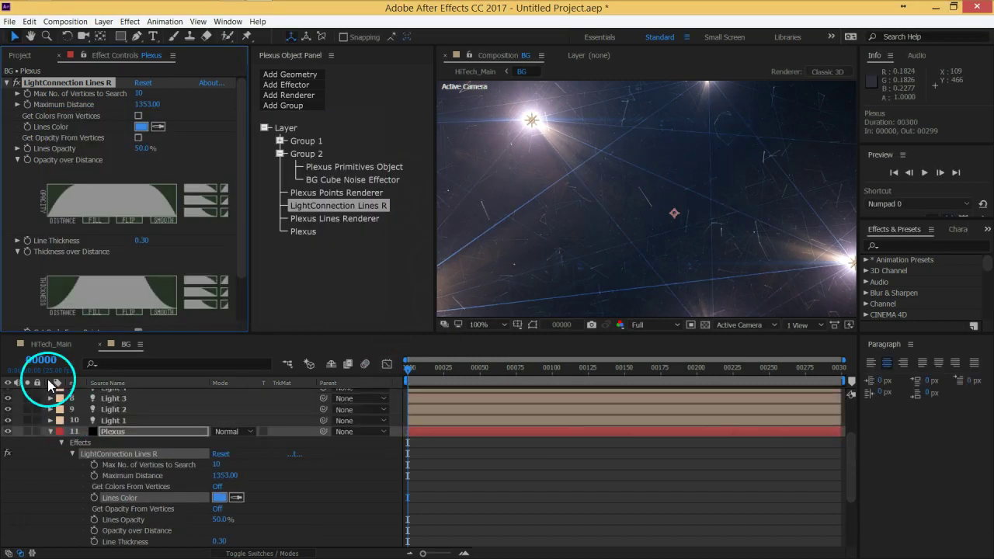
click(51, 346)
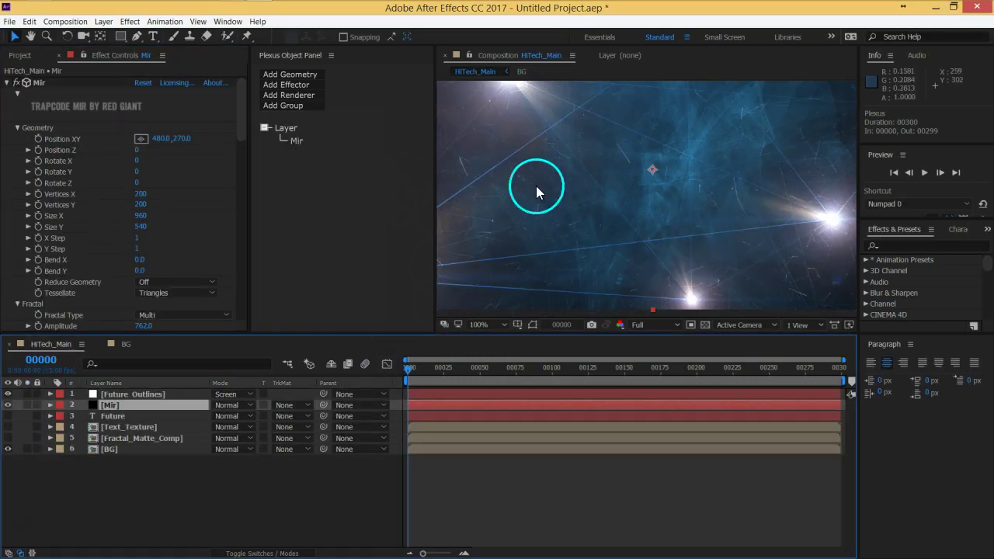
Return to the BG composition and set the Plexus layer's blending mode to Add.
click(128, 349)
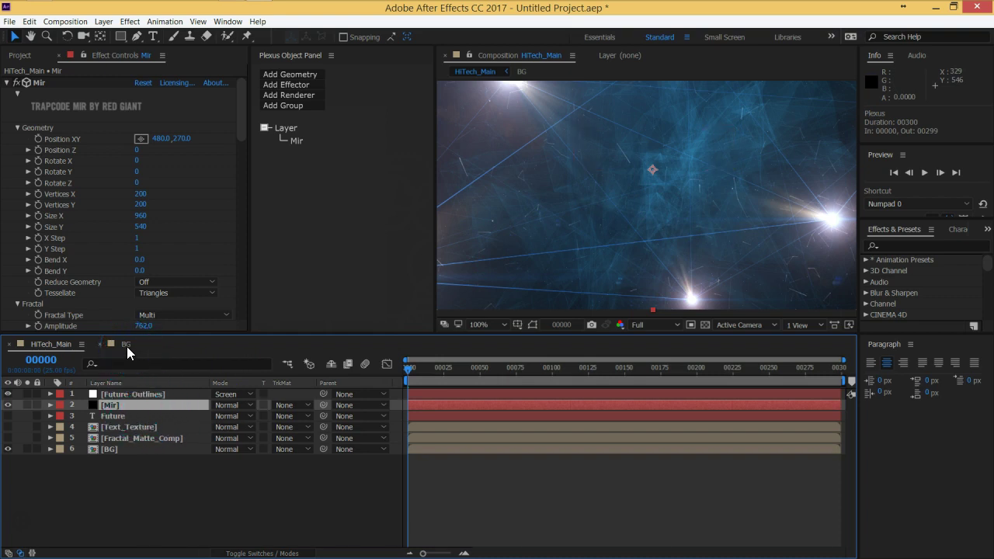
click(203, 407)
click(113, 363)
click(125, 346)
click(71, 448)
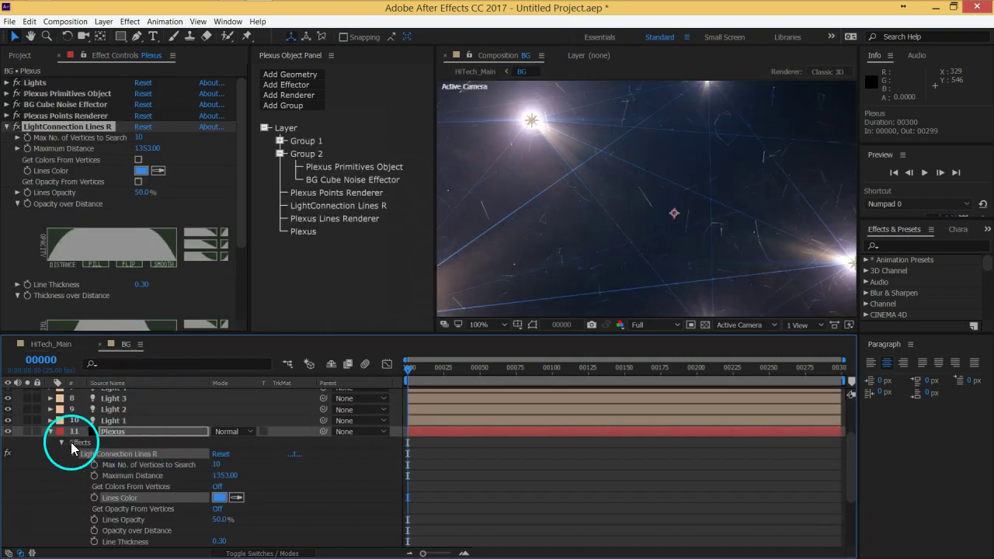
click(51, 431)
click(139, 507)
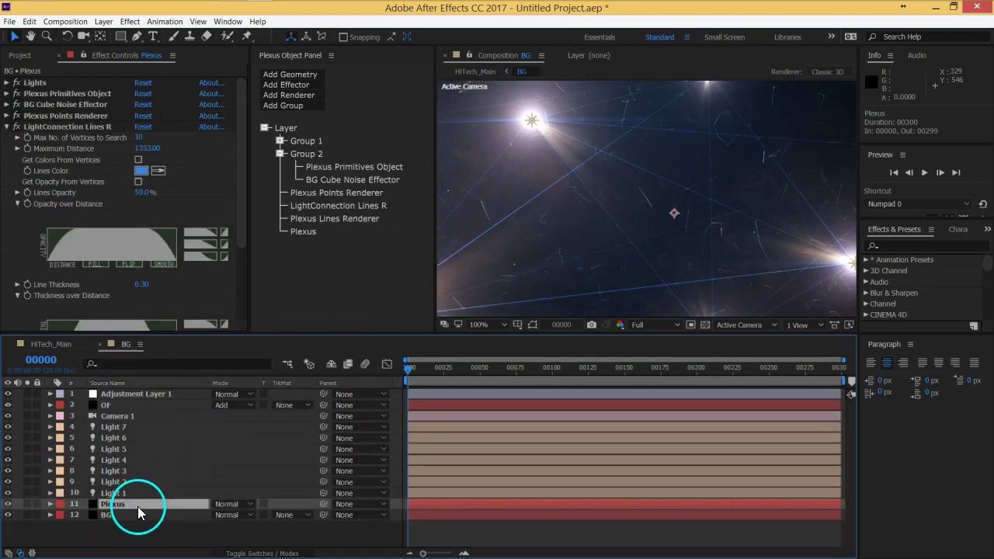
click(233, 503)
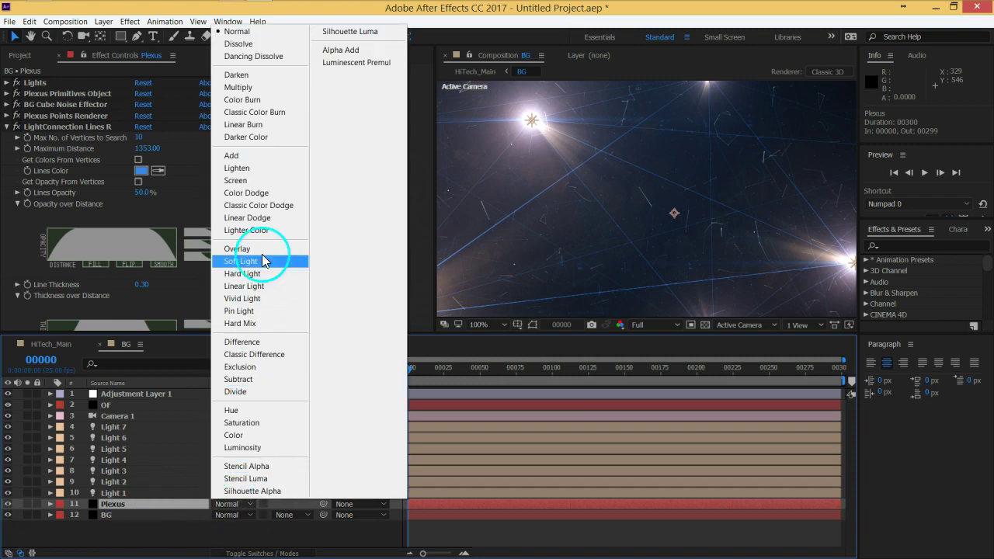
click(236, 159)
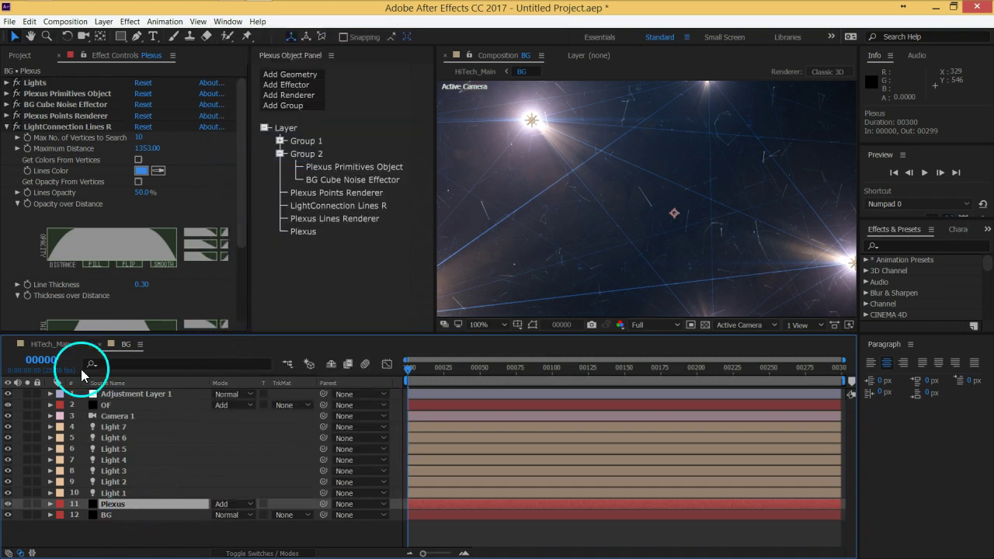
Enable Collapse Transformations on the BG layer in HiTech_Main and inspect the background.
click(59, 344)
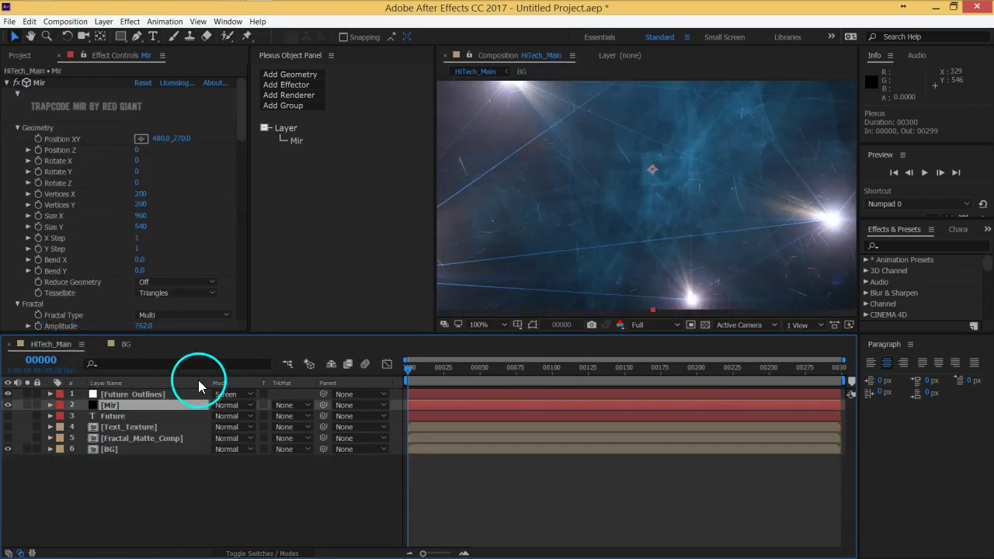
click(139, 451)
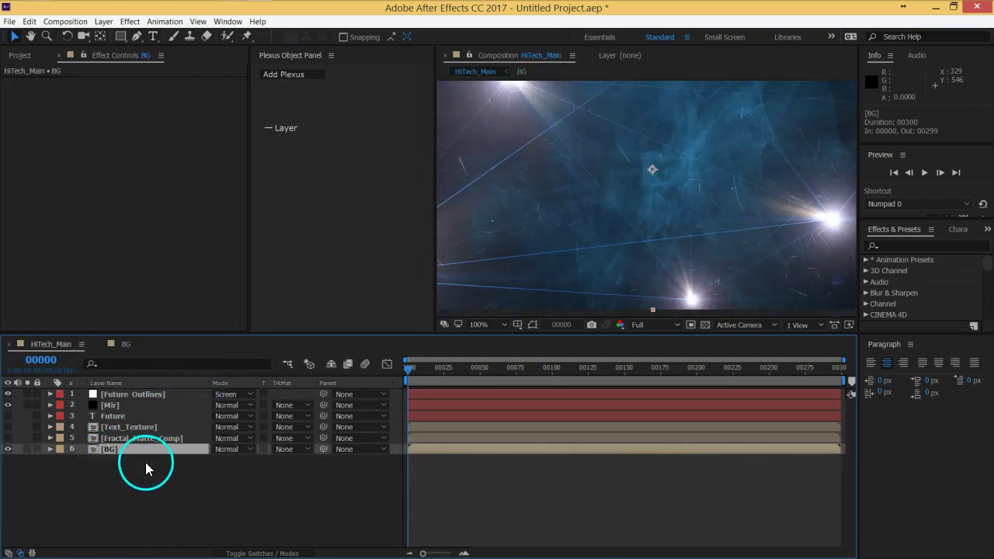
key(F4)
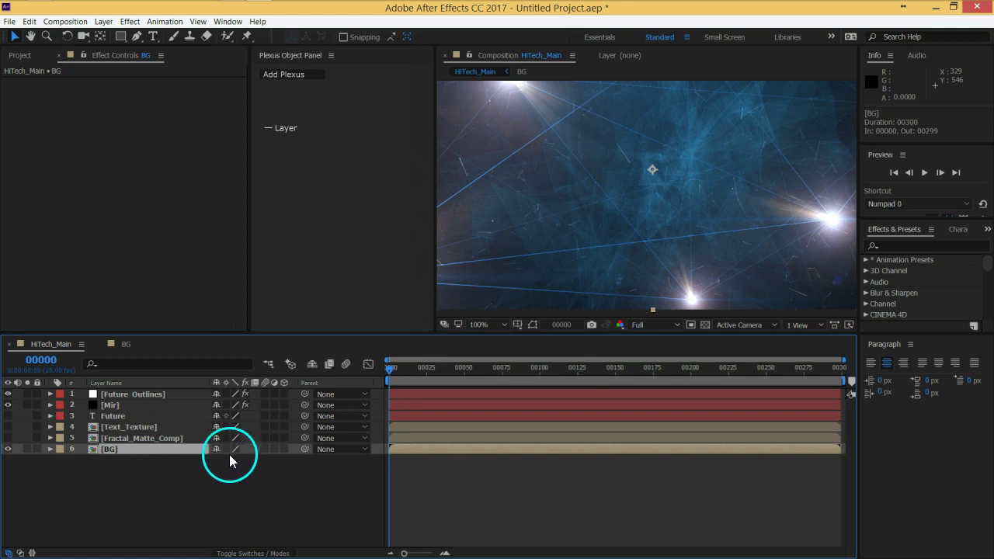
click(226, 450)
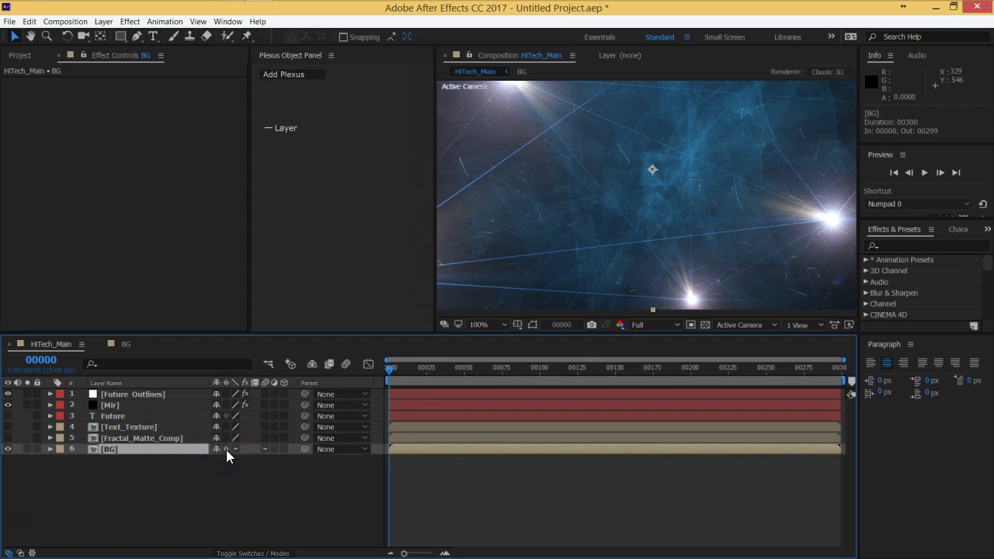
key(h)
drag(494, 211, 534, 258)
drag(723, 148, 741, 139)
key(v)
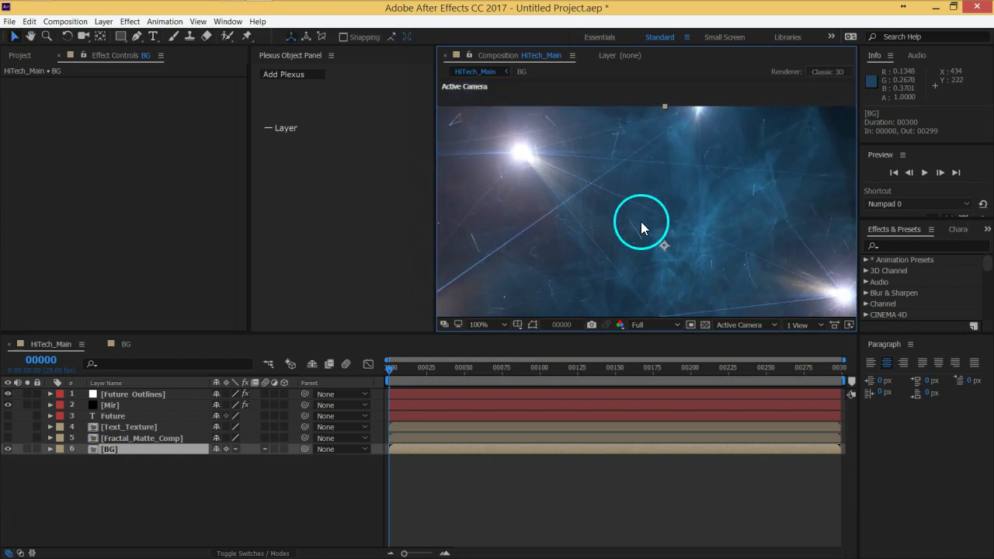
drag(113, 448, 117, 473)
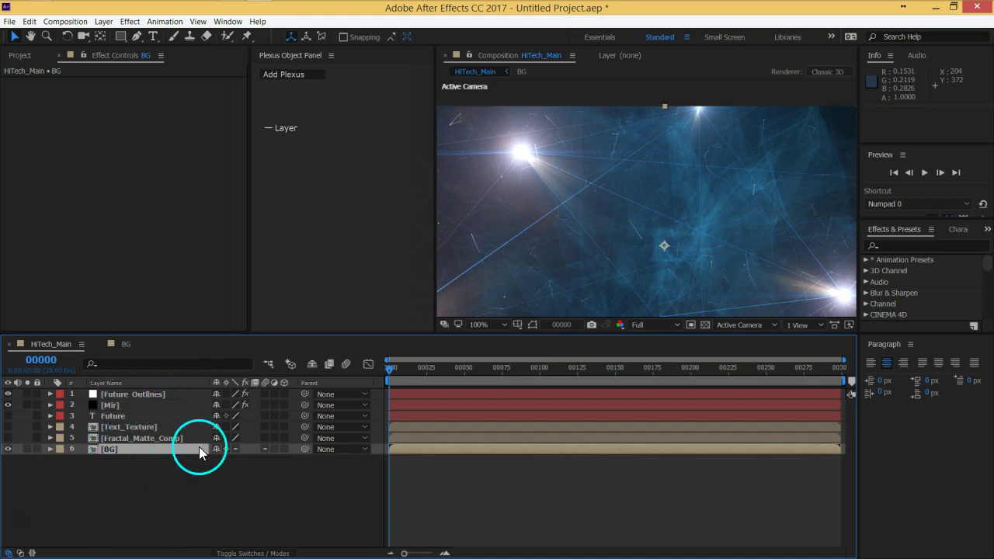
Set the Optical Flares Scale to 15 on the OF layer in the BG composition.
click(124, 344)
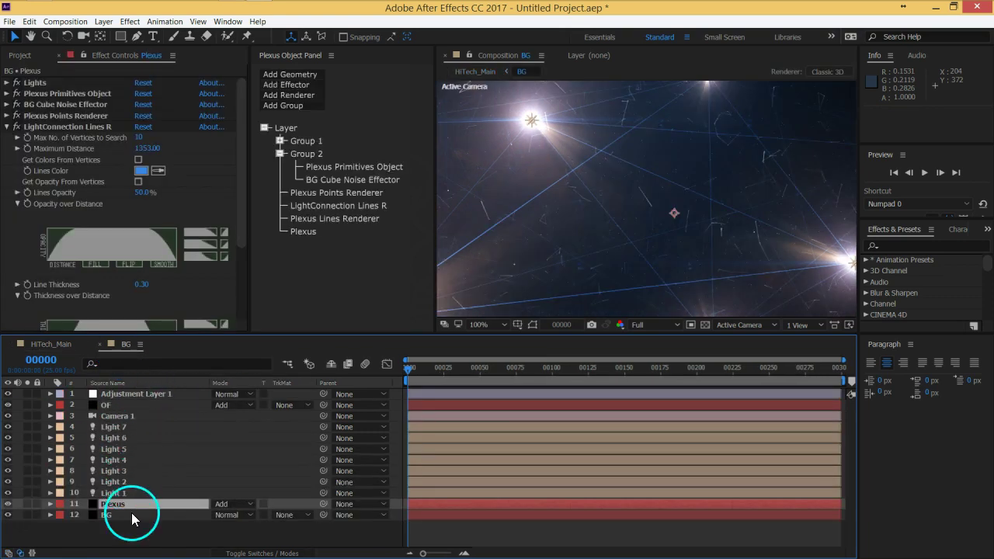
click(662, 206)
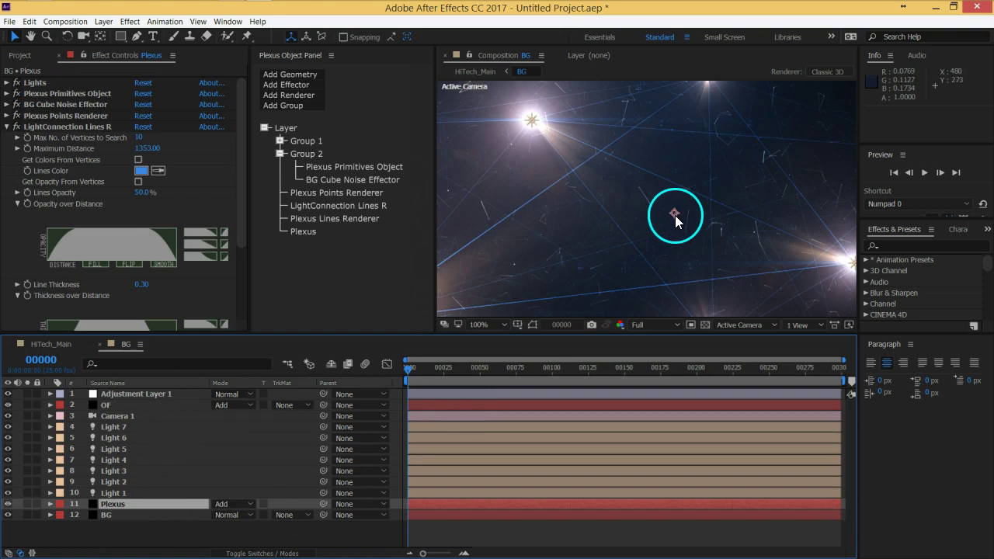
click(158, 405)
click(153, 177)
click(147, 146)
text(15)
key(Return)
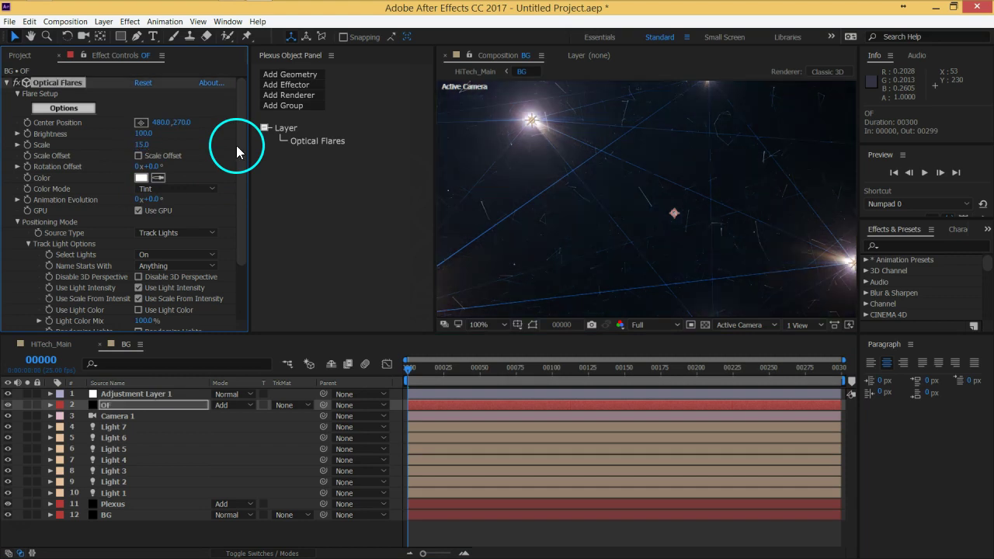
click(225, 526)
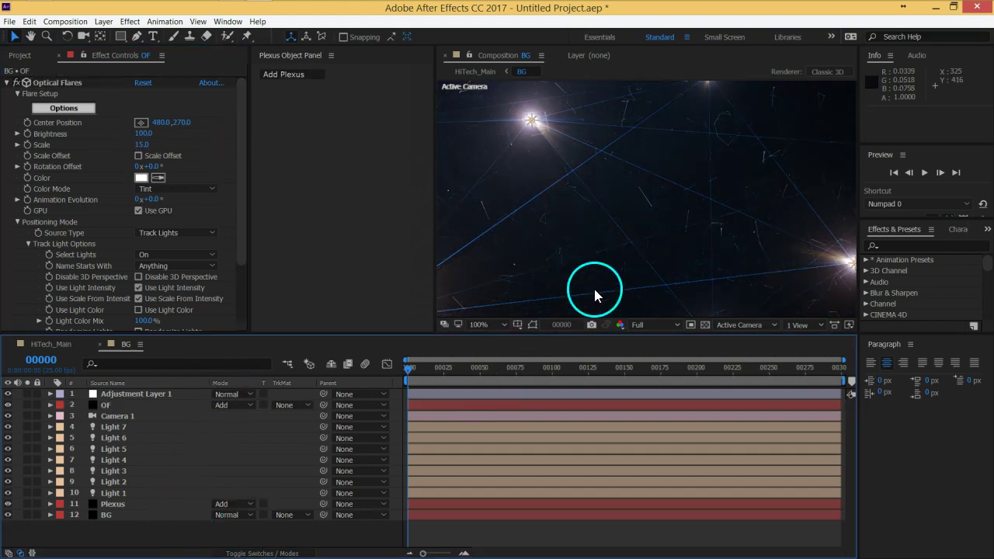
Examine the flares and connecting lines in HiTech_Main, moving to frame 221 to check them behind the Future text.
click(46, 345)
scroll(607, 243, down, 2)
scroll(699, 256, up, 2)
key(h)
drag(707, 259, 725, 210)
key(v)
click(168, 395)
click(722, 368)
scroll(671, 249, down, 1)
scroll(697, 252, up, 2)
key(h)
drag(694, 262, 685, 251)
key(v)
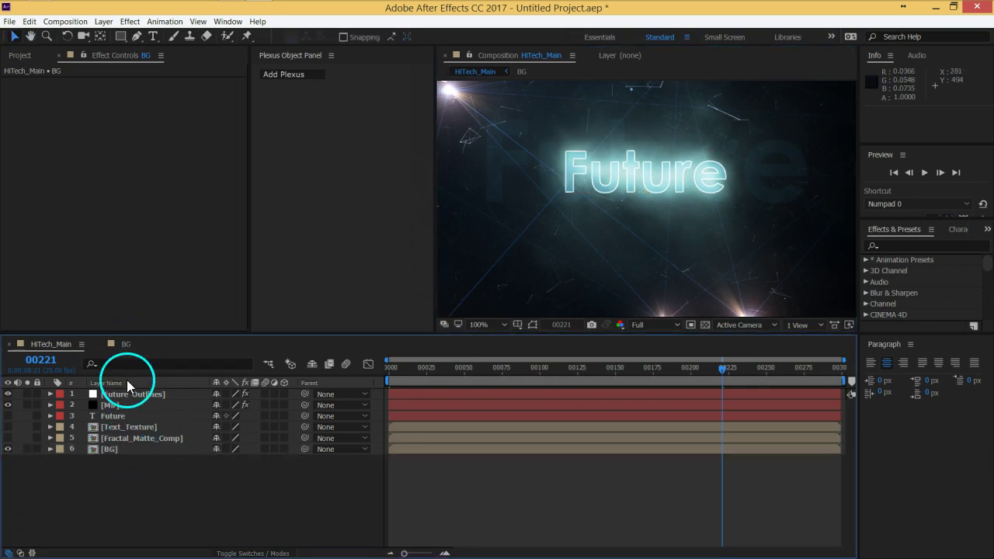
Create a new composition named FG with 960 x 540 px, 25 fps and a duration of 300 frames.
click(126, 344)
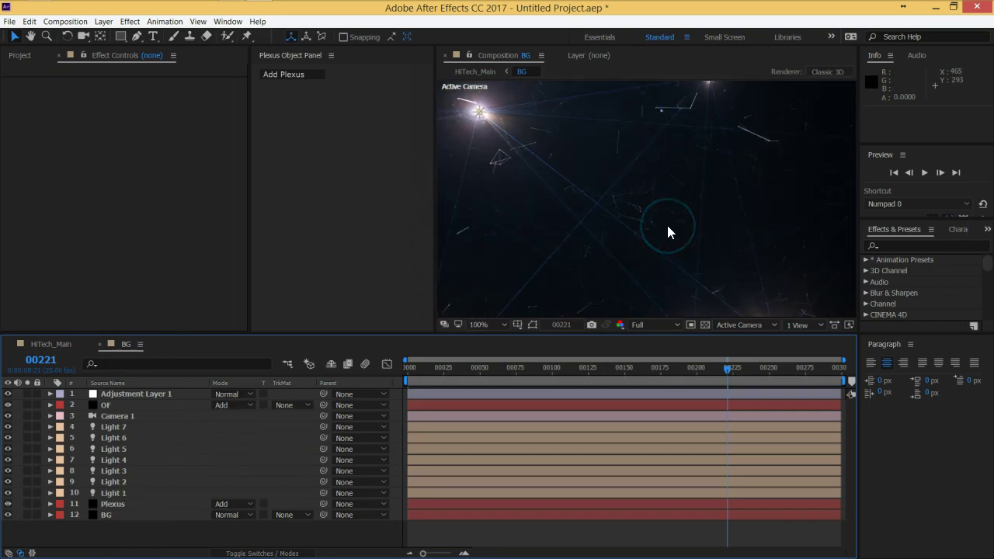
click(365, 196)
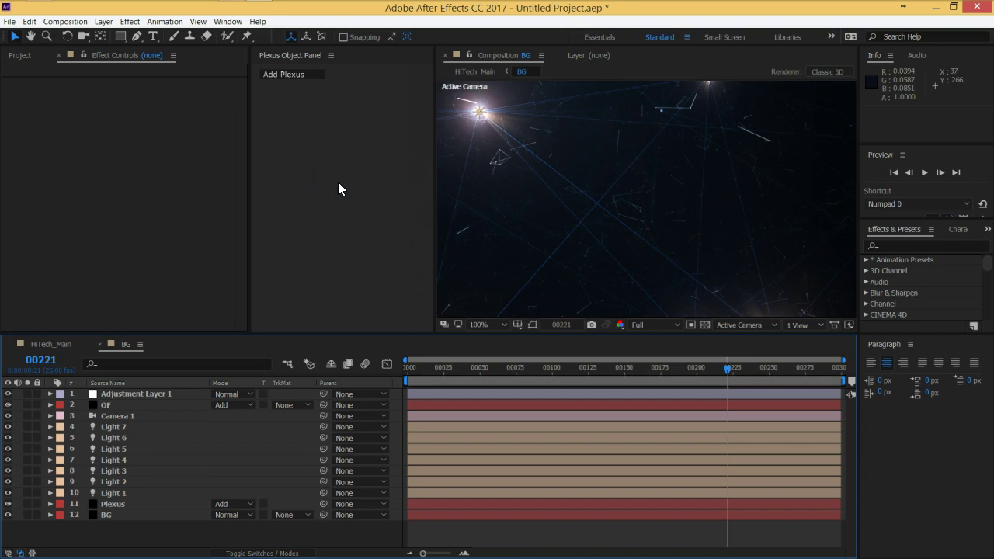
click(283, 509)
click(270, 334)
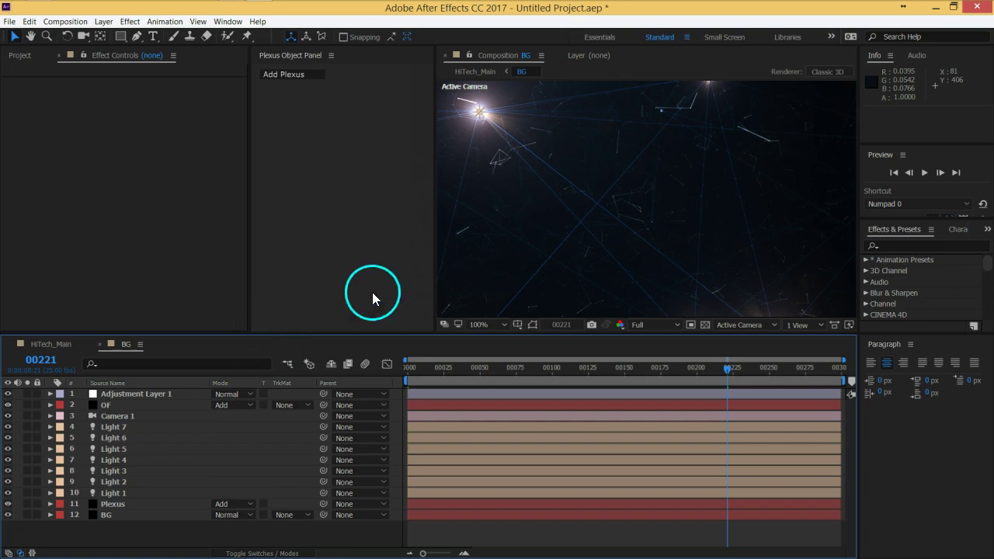
click(54, 21)
click(334, 278)
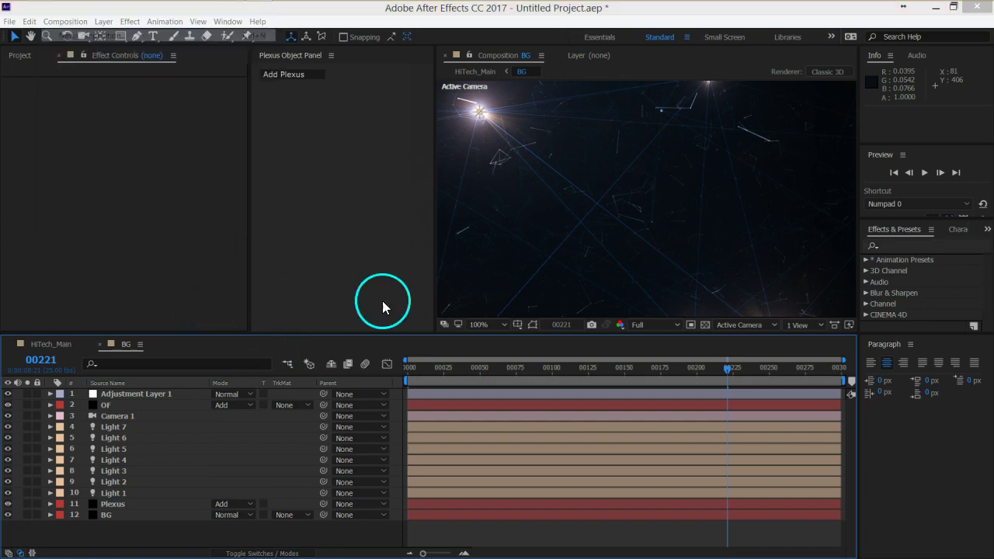
key(ctrl+n)
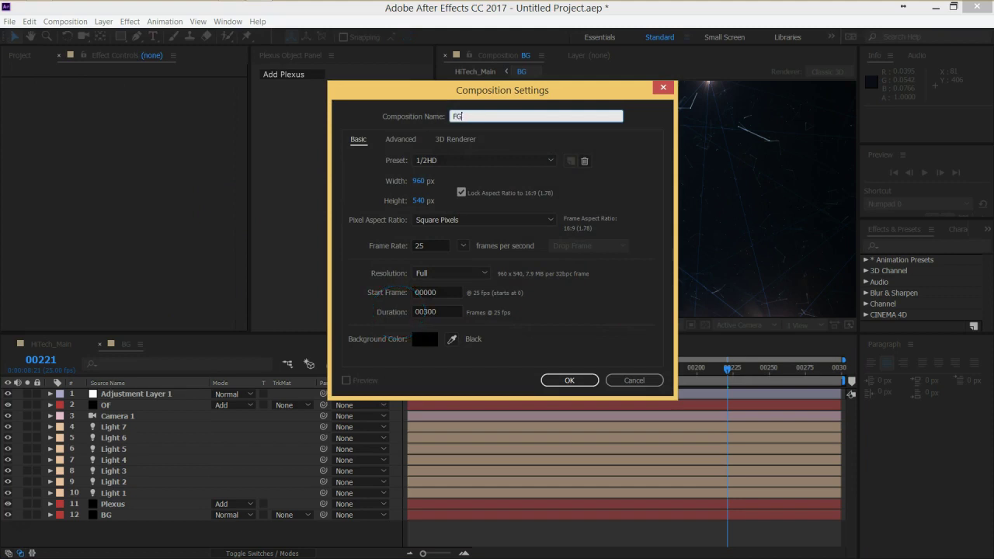
click(562, 379)
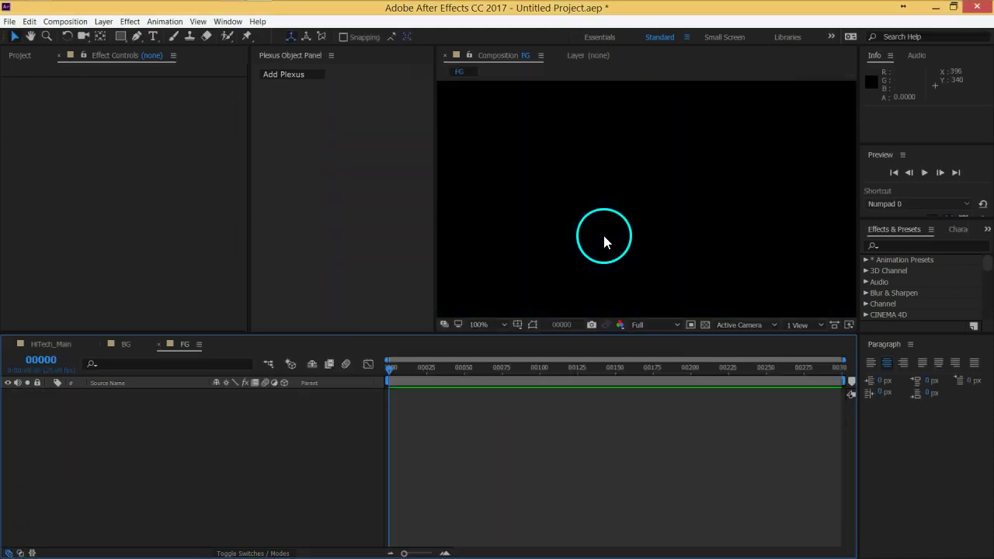
Create a solid layer named Plexus in the FG composition at 960 x 540 px.
drag(438, 223, 368, 224)
key(ctrl+y)
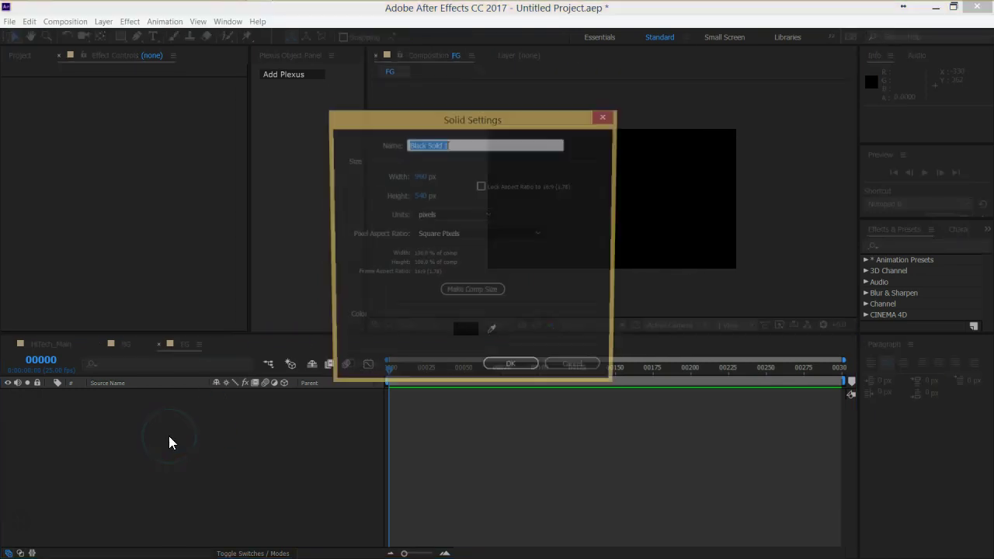
text(Plexus)
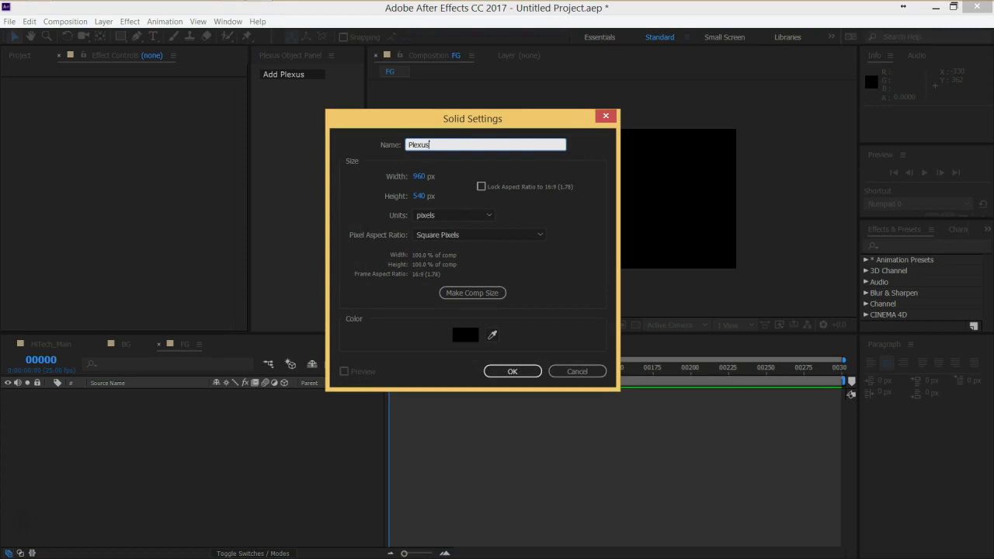
key(Return)
Apply the Plexus effect to the Plexus solid and make room to read its object list.
key(ctrl+space)
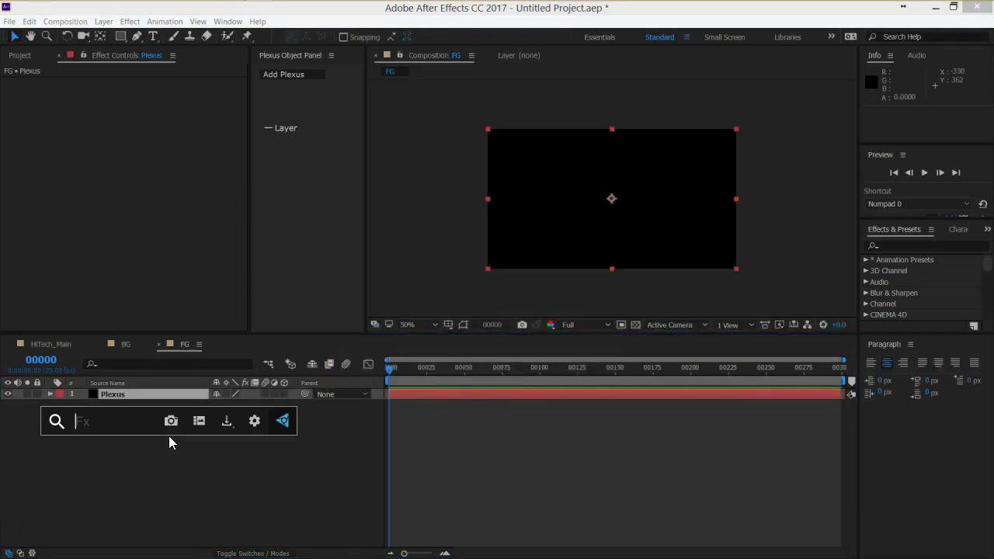
text(pe)
key(BackSpace)
text(lex)
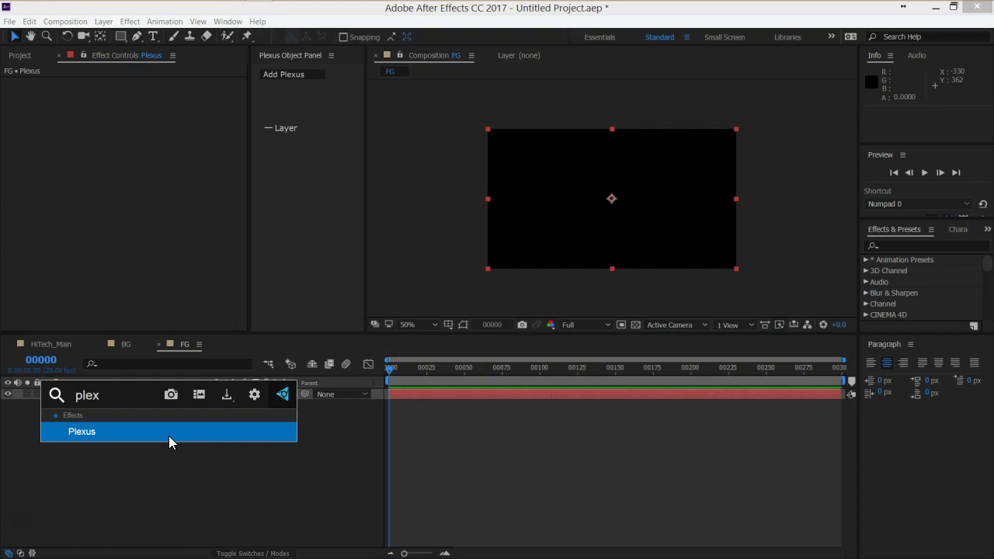
click(169, 431)
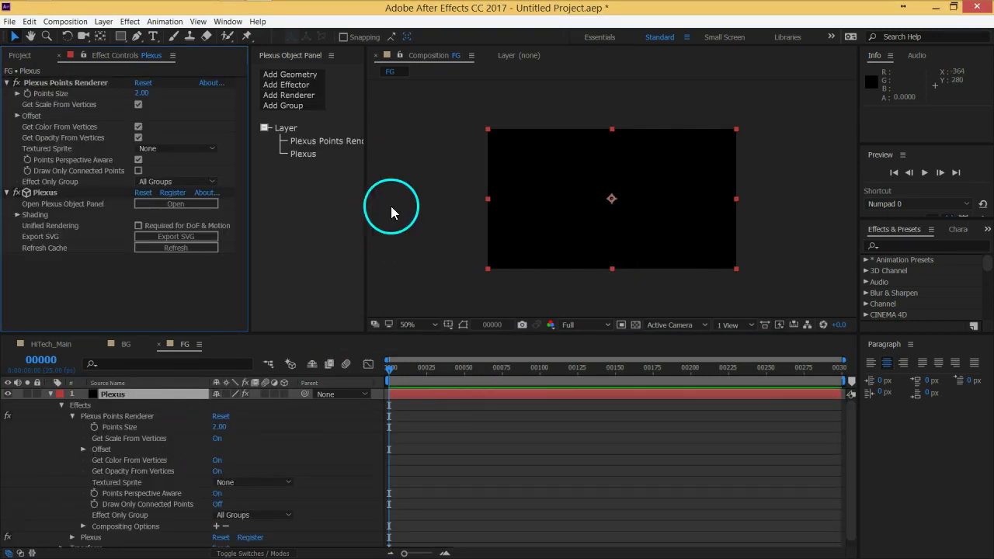
drag(367, 184, 403, 184)
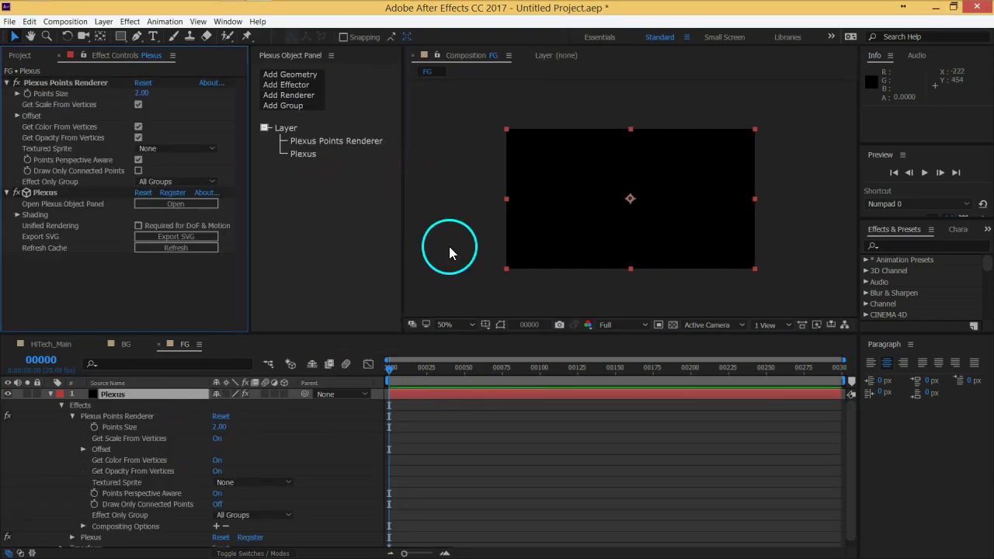
Add a Primitives geometry object to the Plexus layer and set the cube's X Points to 24.
click(292, 74)
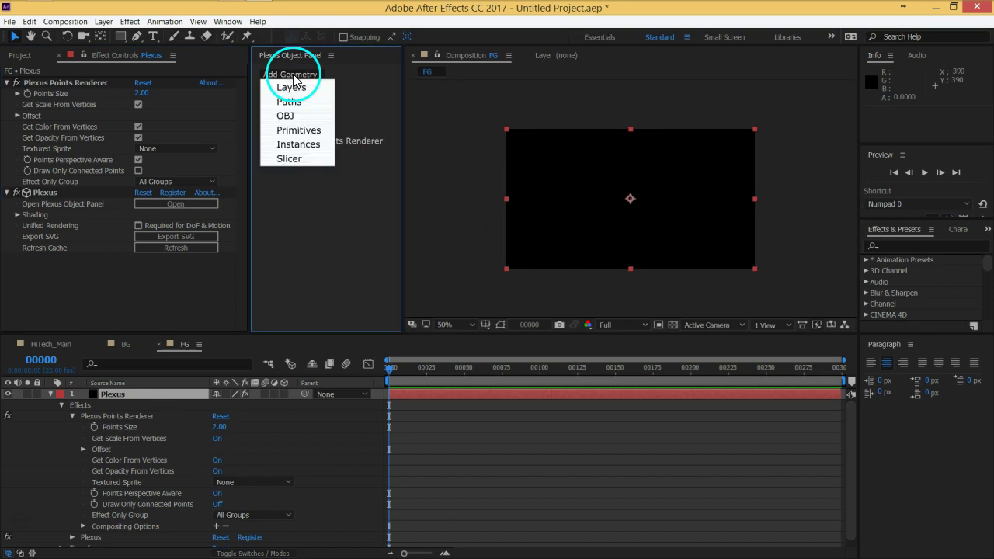
click(299, 130)
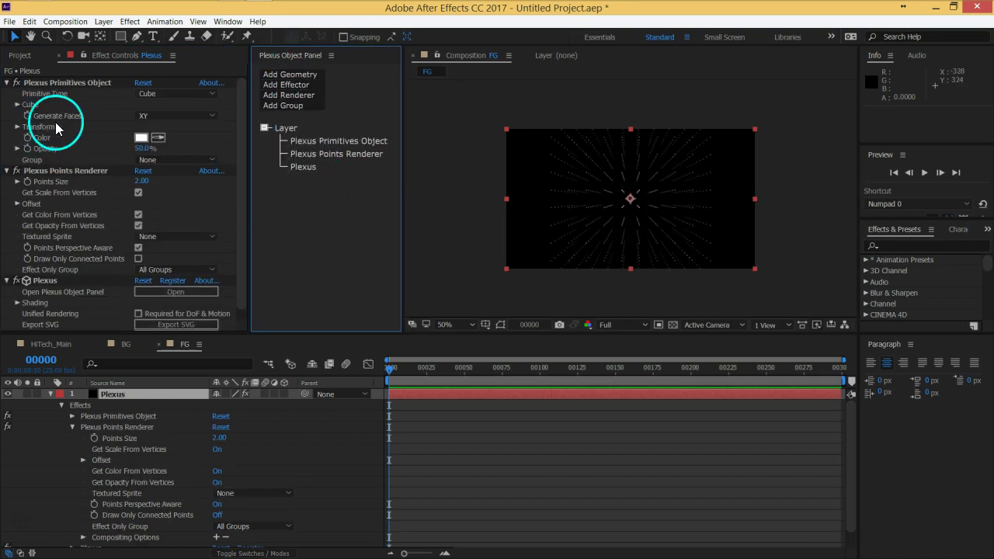
click(18, 104)
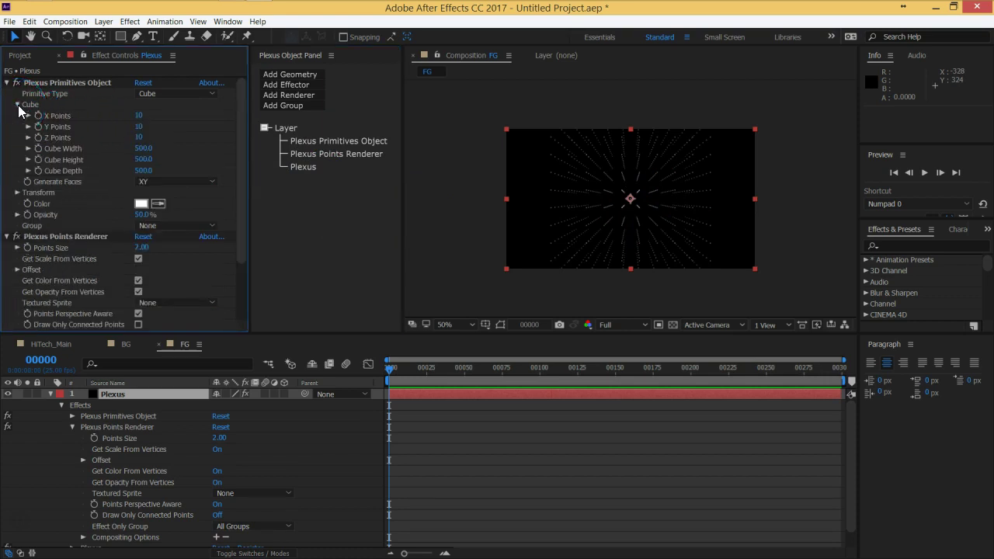
click(138, 115)
text(47)
key(Tab)
drag(137, 116, 126, 118)
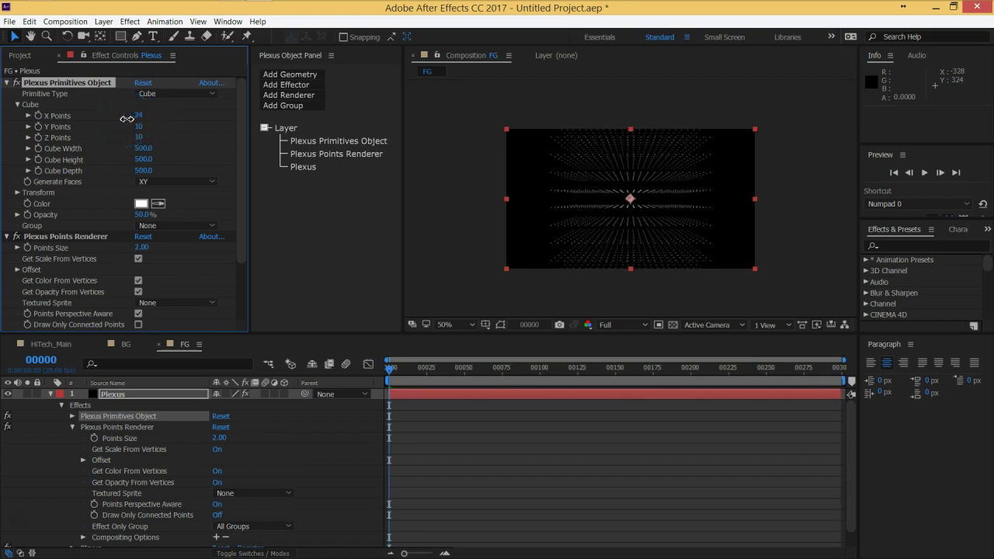
Try the cube with 15 Y Points and its position moved to about 746, 498, undoing both changes.
drag(138, 116, 143, 128)
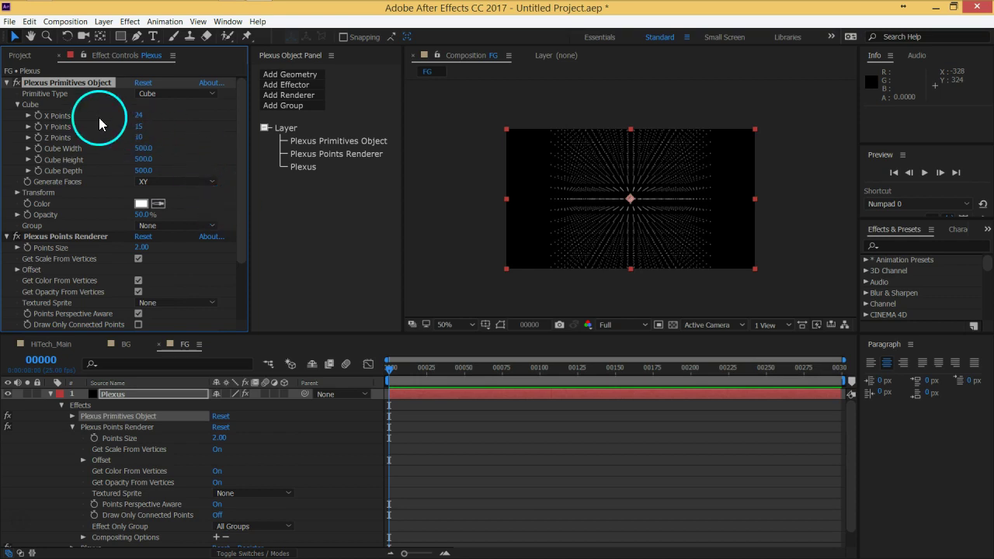
drag(631, 200, 699, 258)
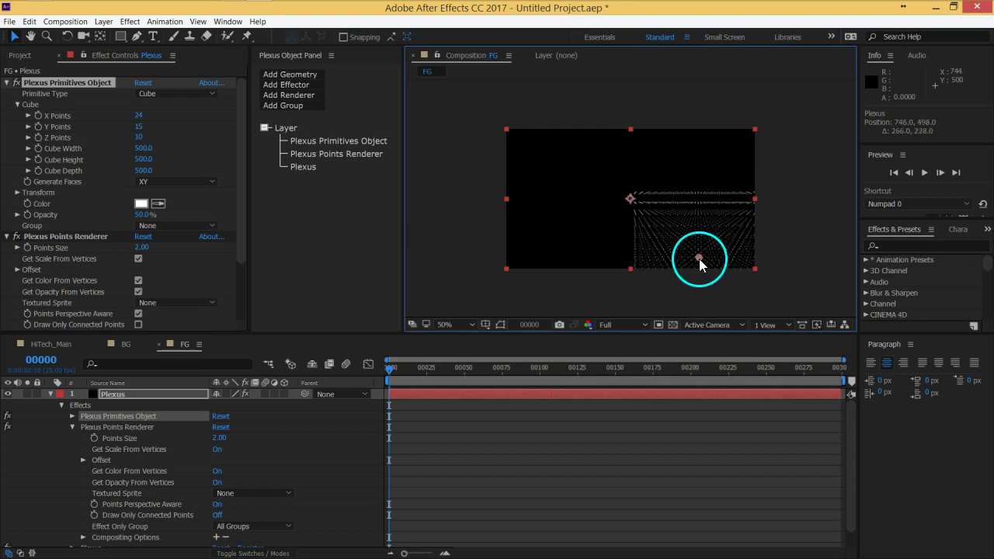
click(294, 86)
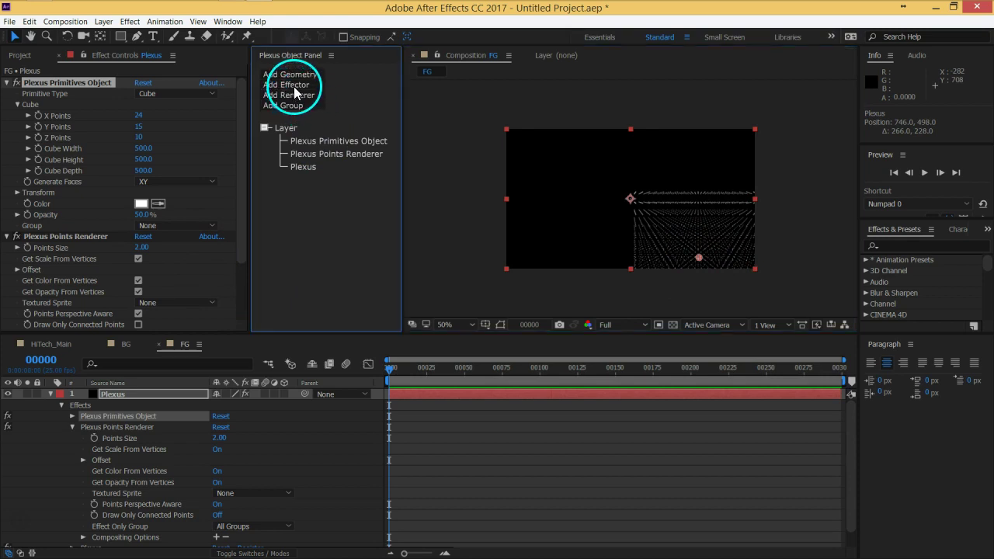
click(294, 87)
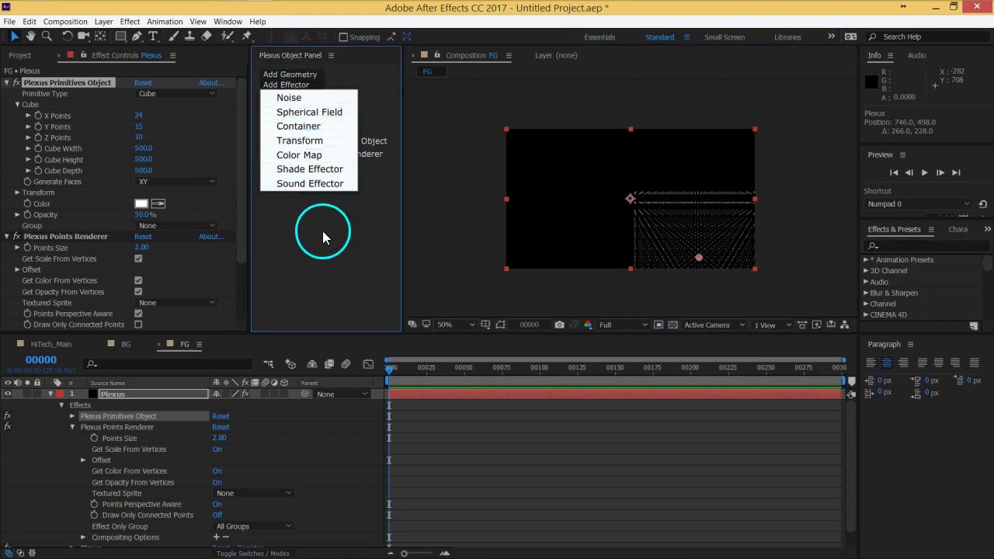
click(317, 272)
key(ctrl+z)
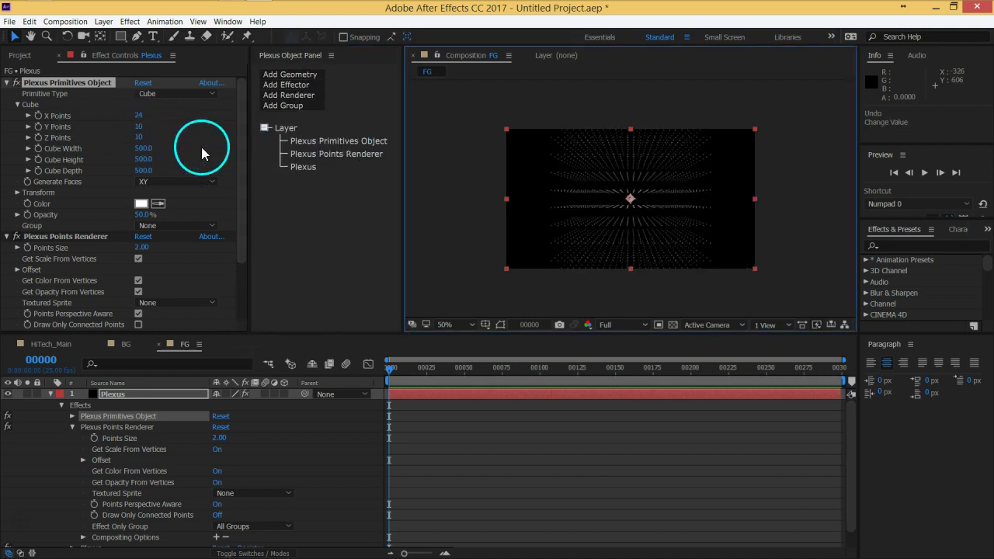
Add a Transform effector to the Plexus layer and show its settings.
click(302, 91)
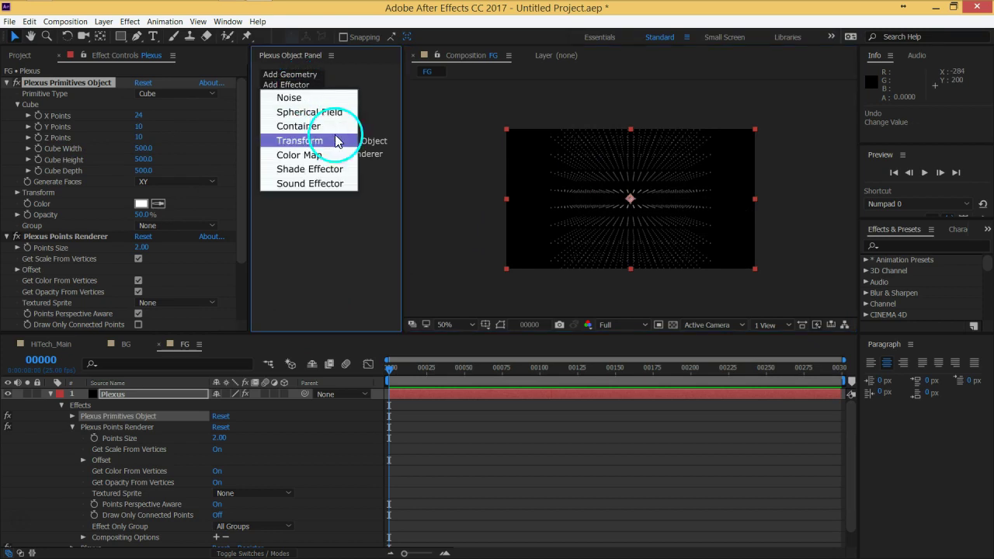
click(341, 138)
drag(241, 166, 178, 145)
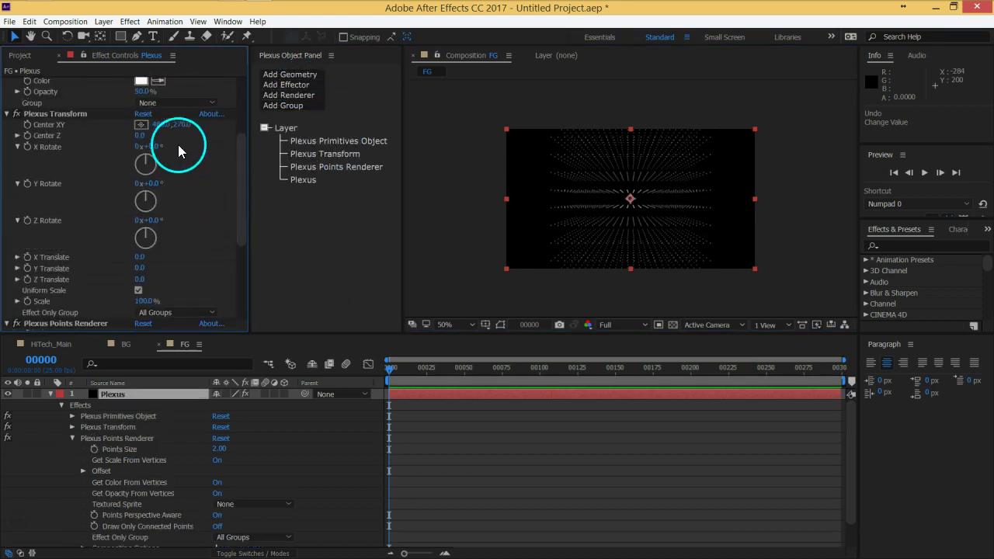
Try moving the Plexus Transform's Center XY to 738, 392, and reset the effector.
click(141, 124)
click(699, 236)
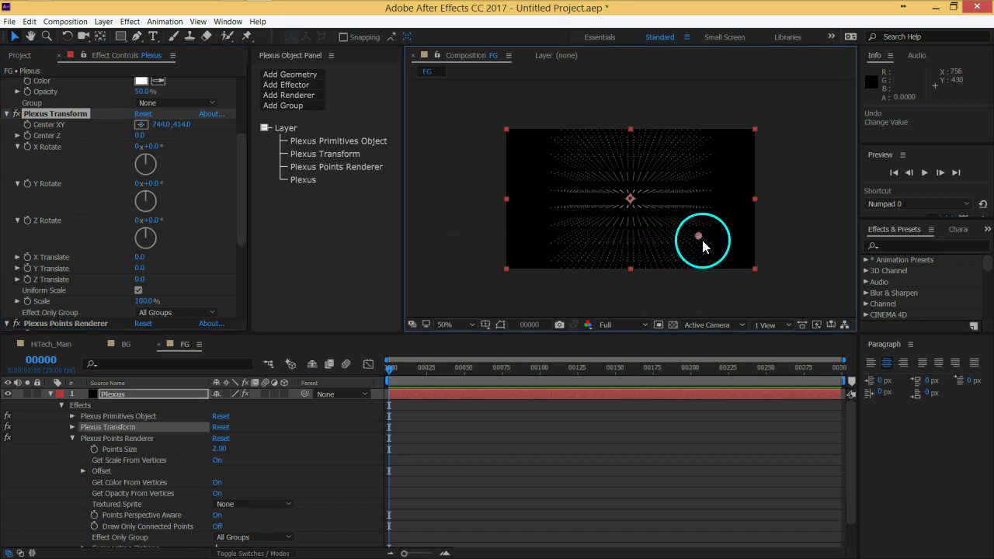
mouse_move(699, 236)
mouse_down()
mouse_move(710, 240)
mouse_move(692, 228)
mouse_up()
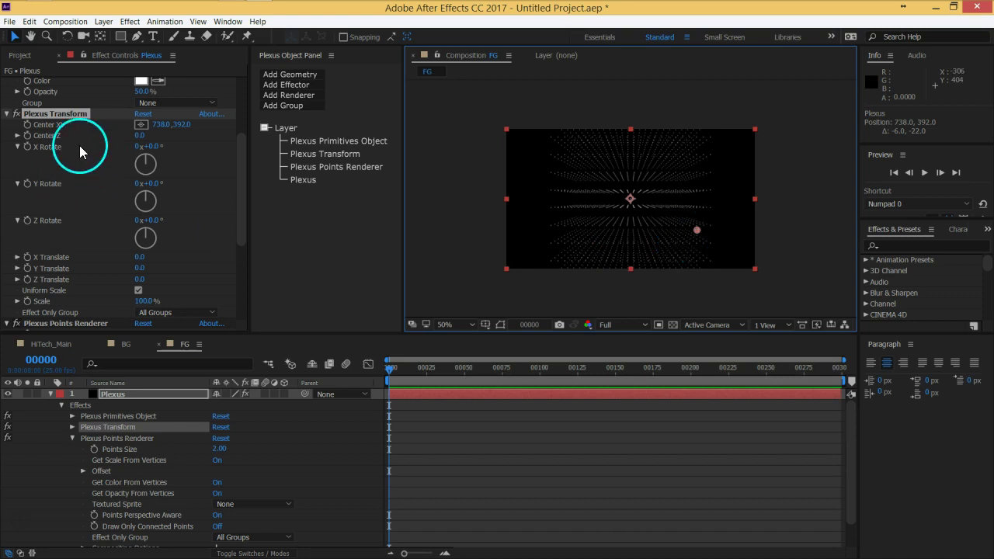
click(143, 113)
Set the Plexus Transform's X Translate to 216, Y Translate to 214 and Y Rotate to about 39°.
drag(141, 262, 242, 233)
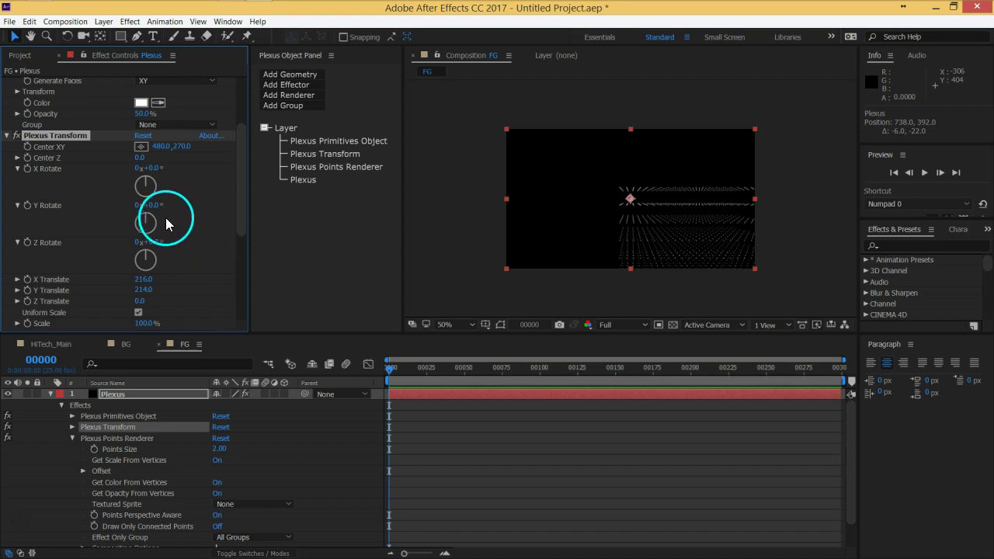
drag(158, 207, 182, 210)
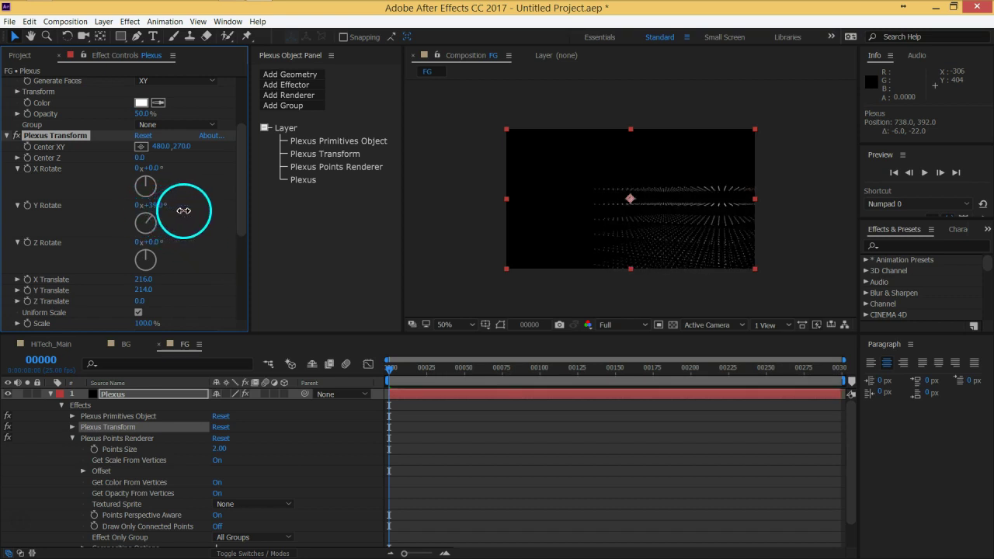
click(7, 135)
click(299, 95)
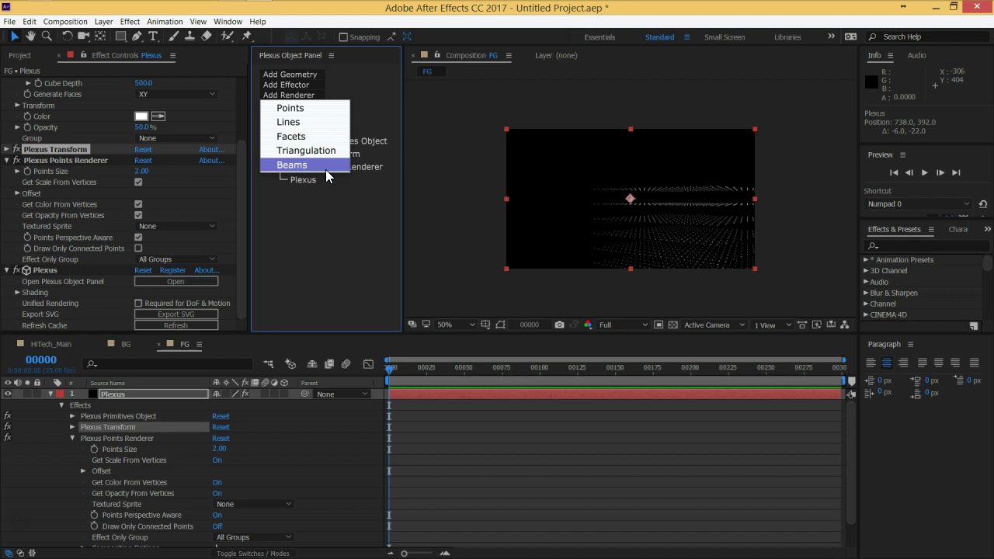
click(303, 126)
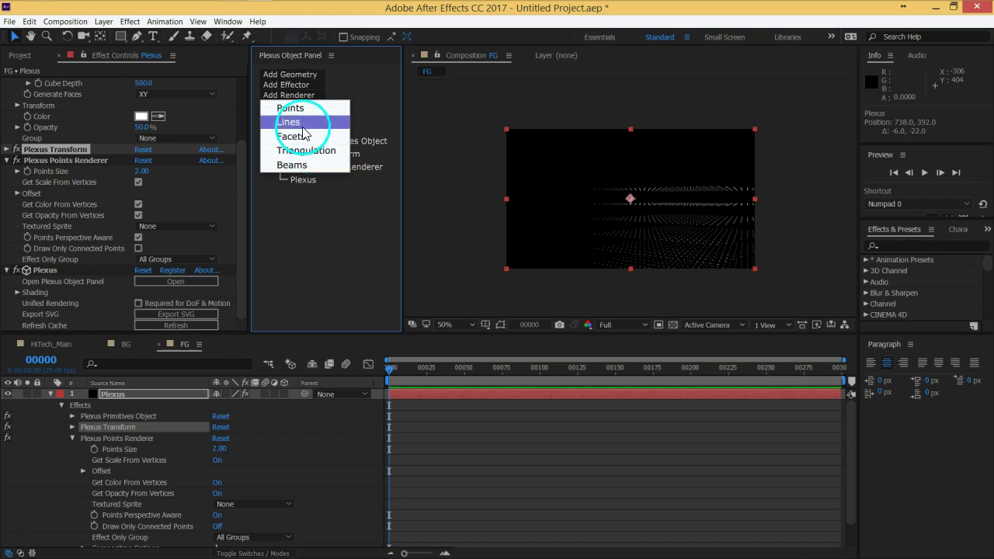
click(312, 238)
Add a Noise effector to the Plexus layer and set its Noise Amplitude to 830.
click(7, 160)
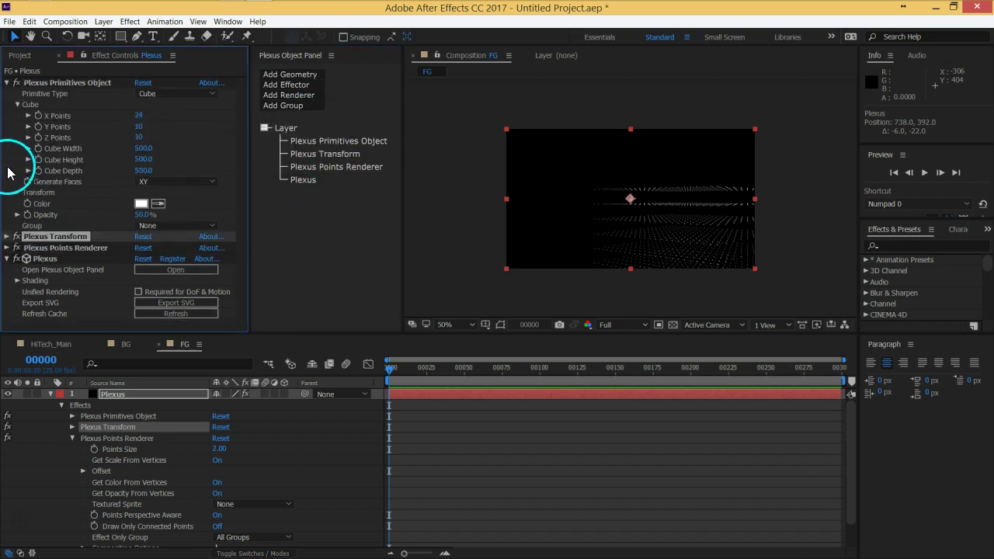
click(8, 258)
click(7, 83)
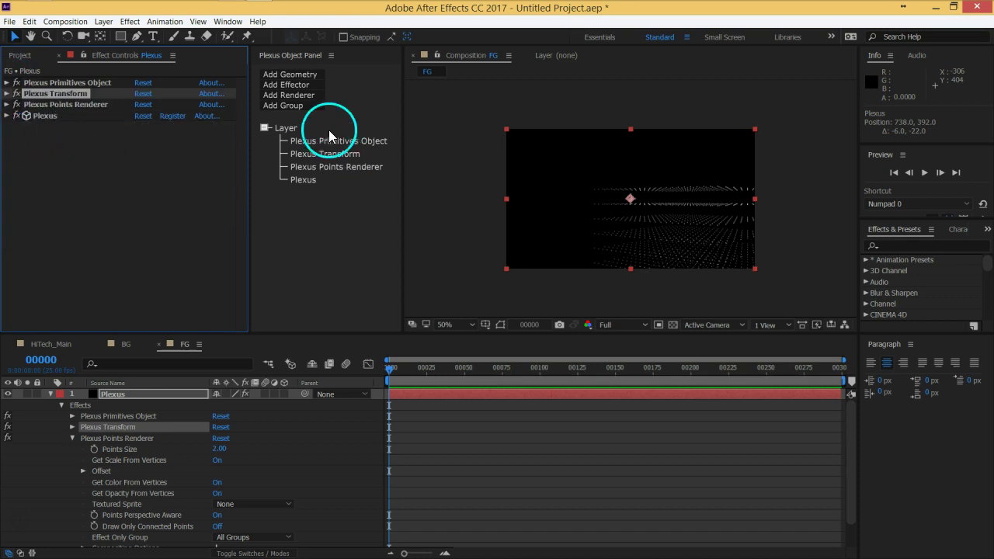
click(295, 85)
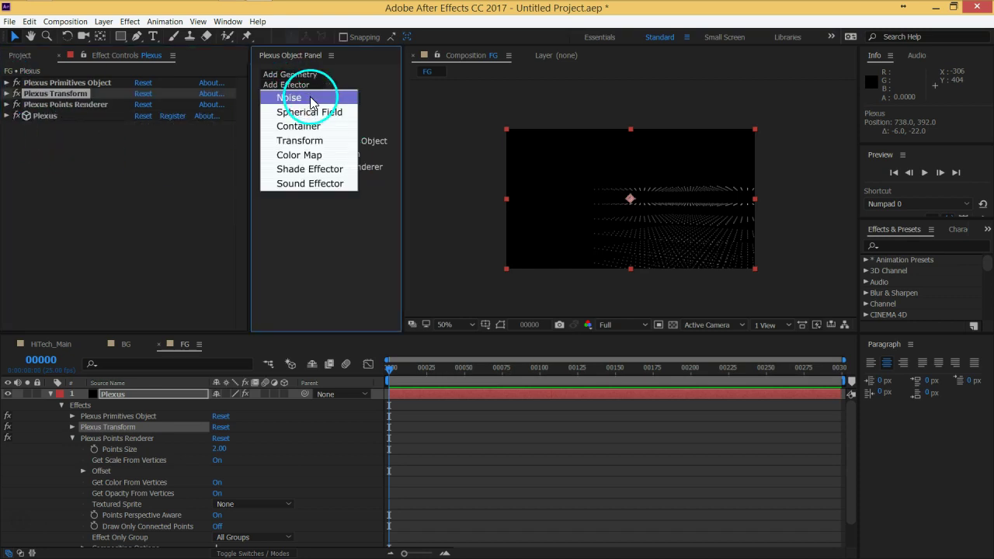
click(311, 99)
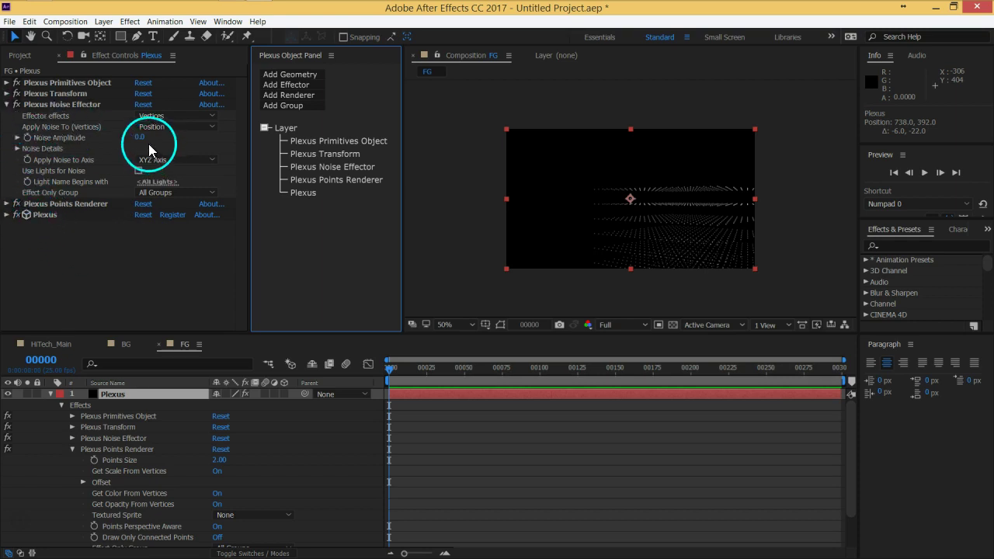
drag(144, 140, 595, 134)
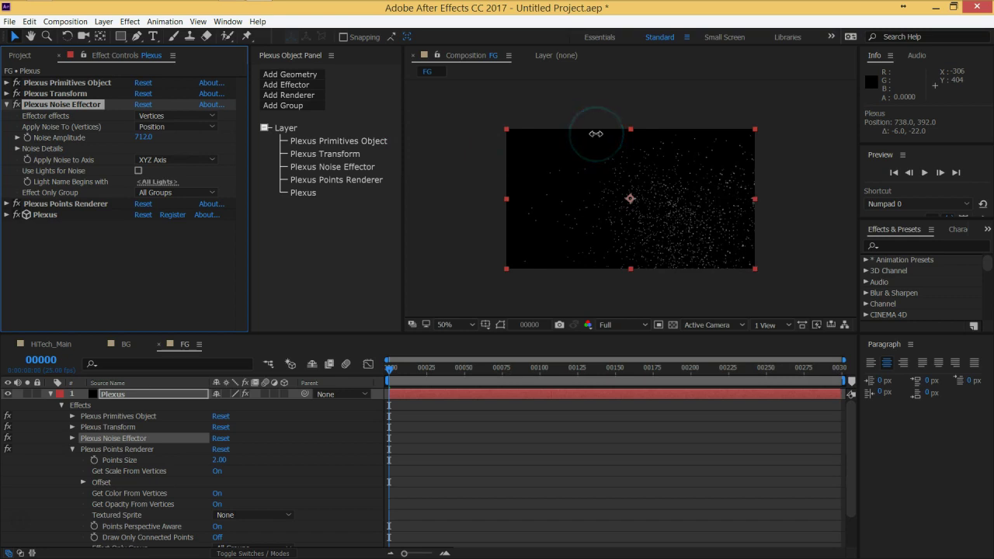
drag(508, 133, 643, 109)
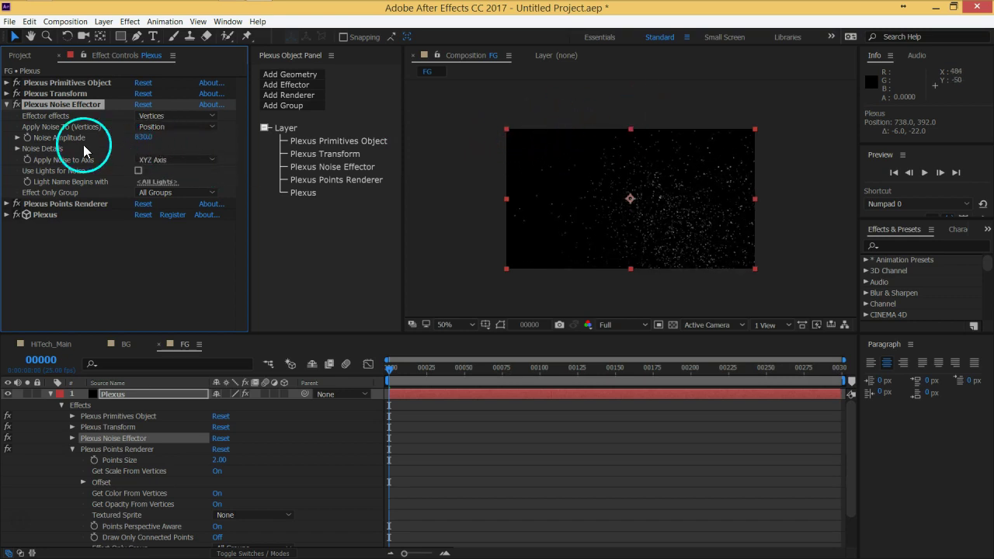
Add the expression time*5 to the Noise Effector's Noise Evolution and preview the particle motion.
click(17, 148)
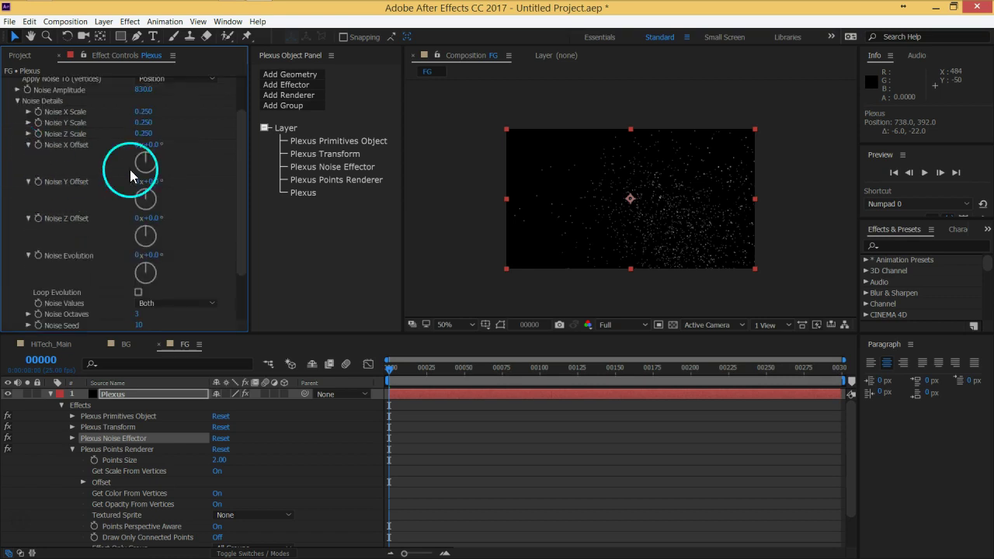
scroll(192, 176, down, 3)
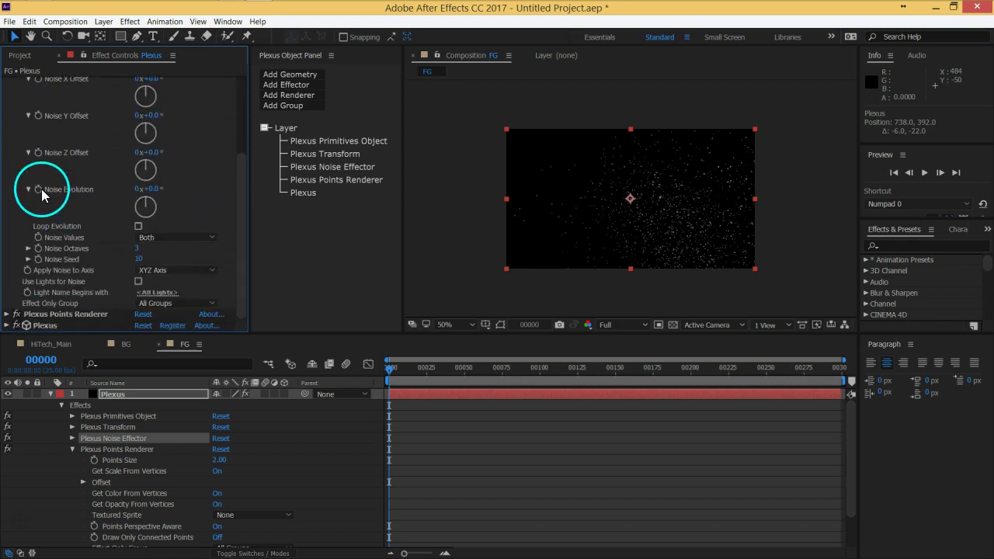
alt+click(38, 189)
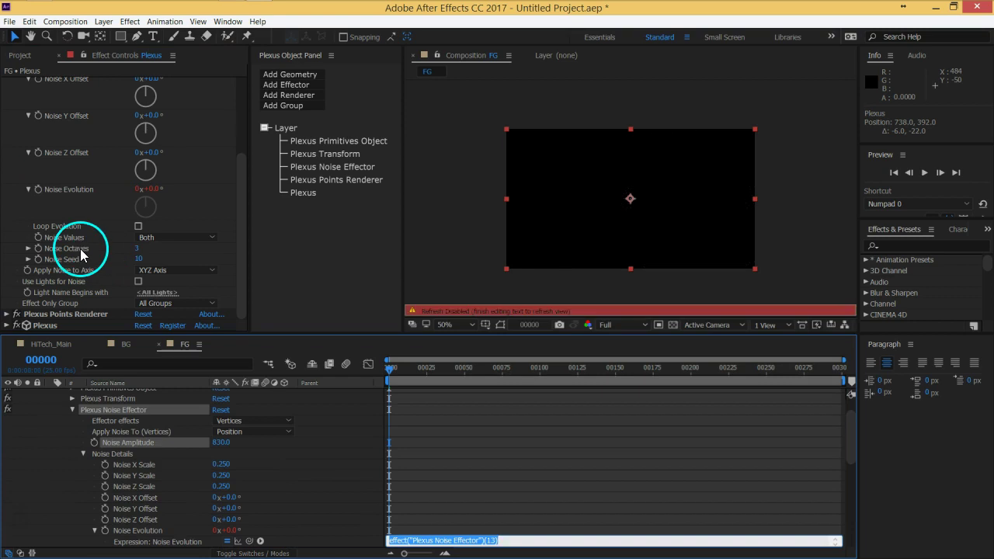
text(time*)
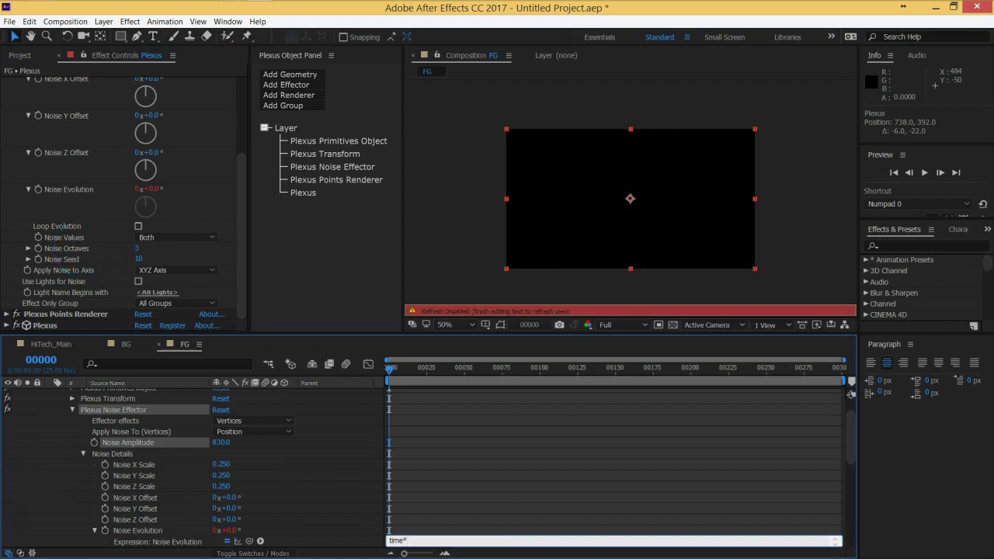
key(KP_Enter)
key(space)
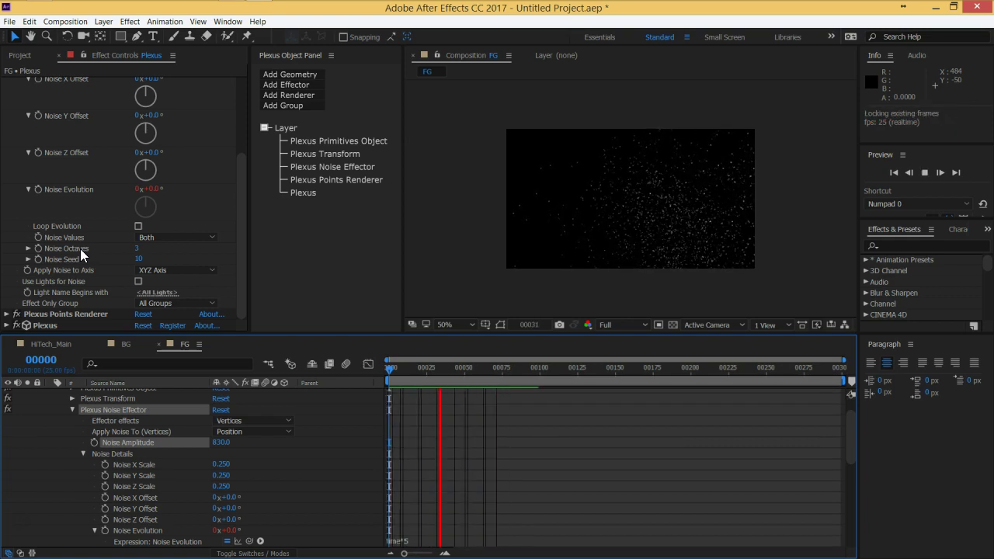
key(space)
Change the Noise Evolution expression to time*10 and preview the particle motion.
click(428, 539)
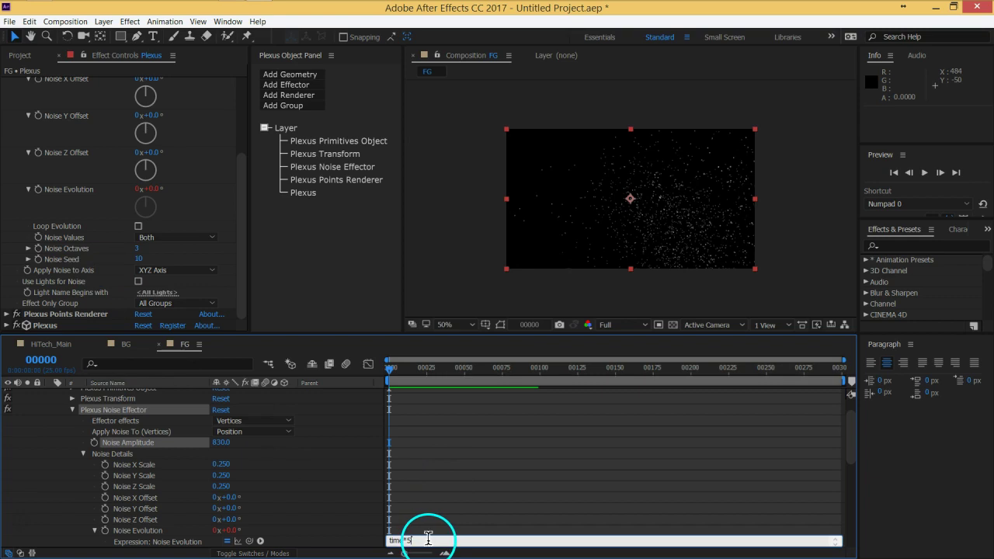
text(10)
click(428, 540)
key(space)
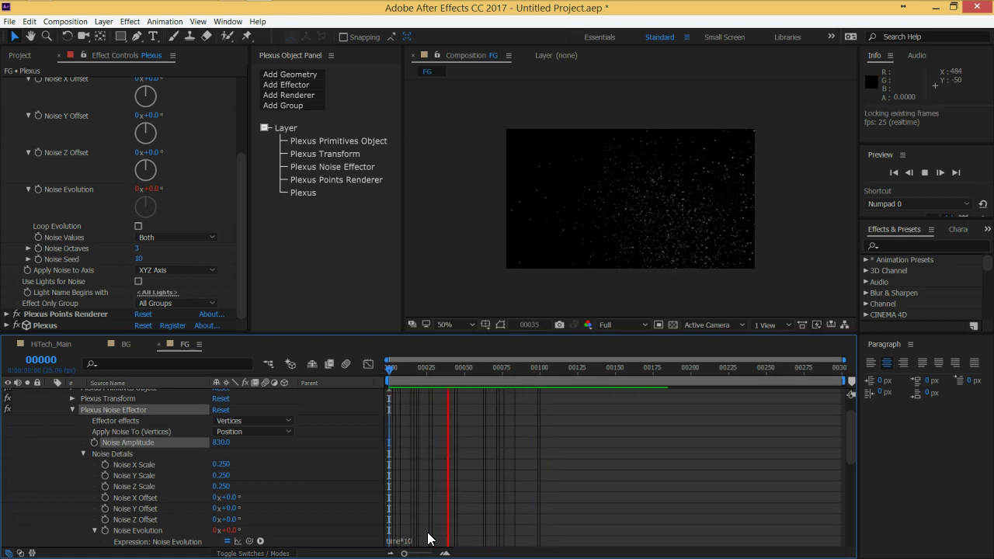
key(space)
Collapse the Plexus layer's properties and set the Plexus Noise Effector's Noise Amplitude to 641.
scroll(99, 492, up, 1)
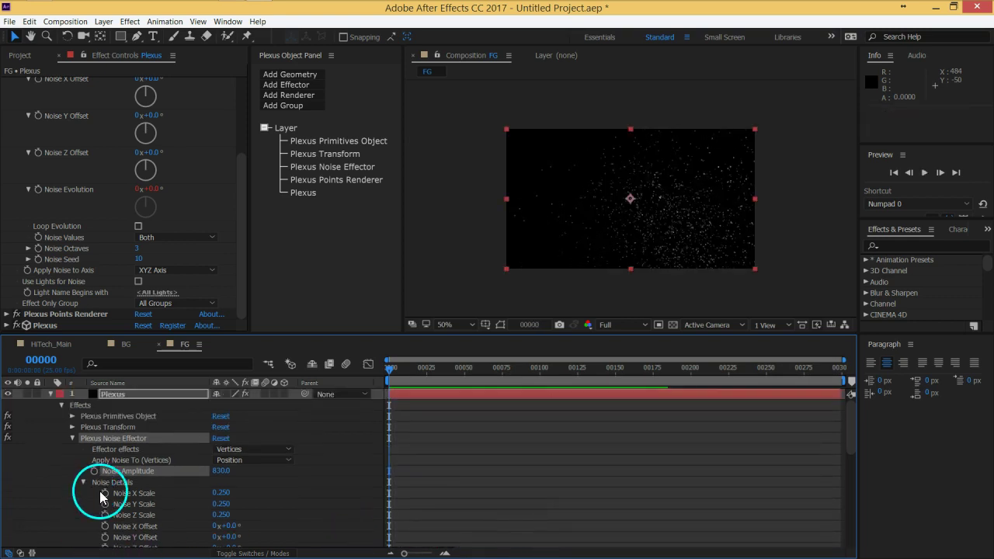
click(52, 393)
scroll(190, 195, up, 3)
click(144, 138)
text(100)
key(Return)
drag(147, 138, 20, 182)
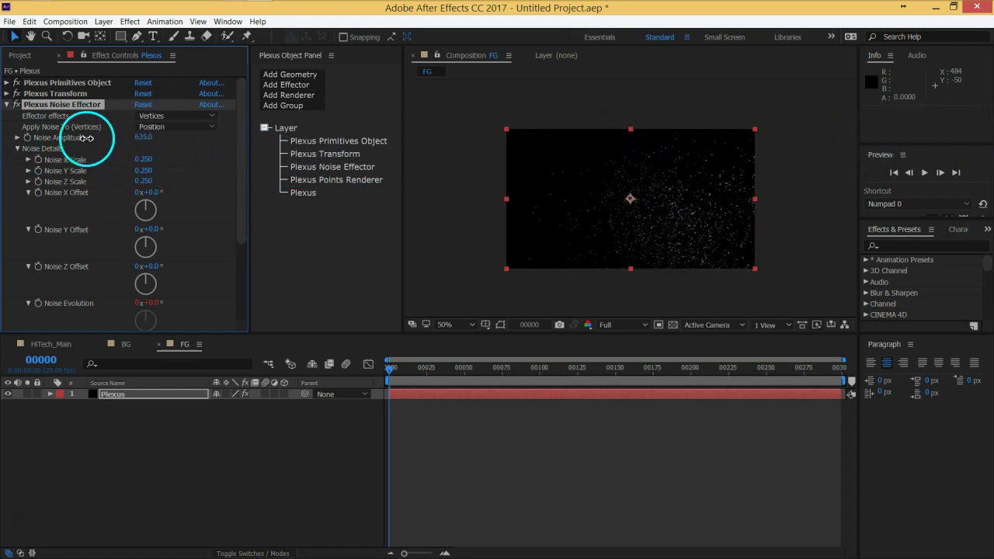
drag(84, 138, 84, 166)
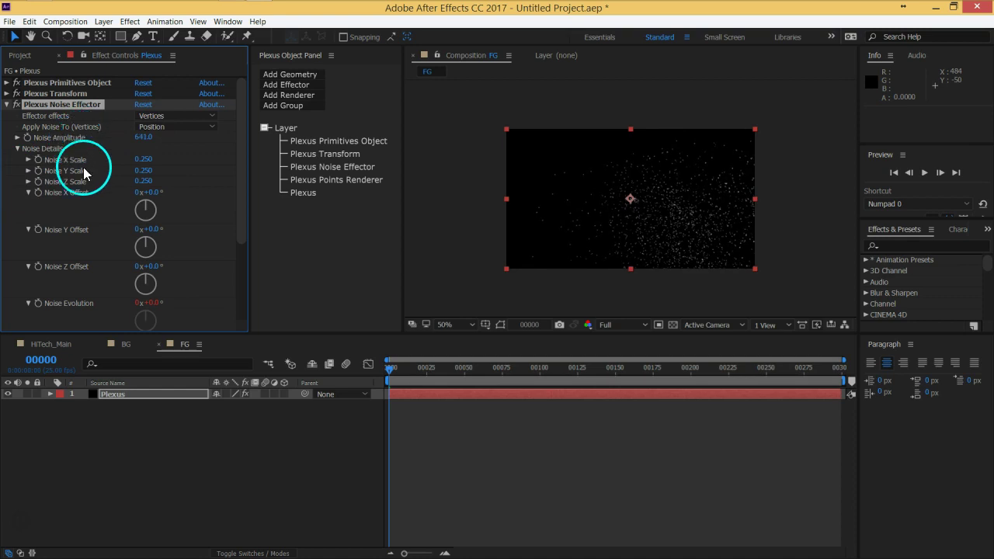
Expand the Plexus Primitives Object's settings and add a Lines renderer to the Plexus layer.
click(7, 82)
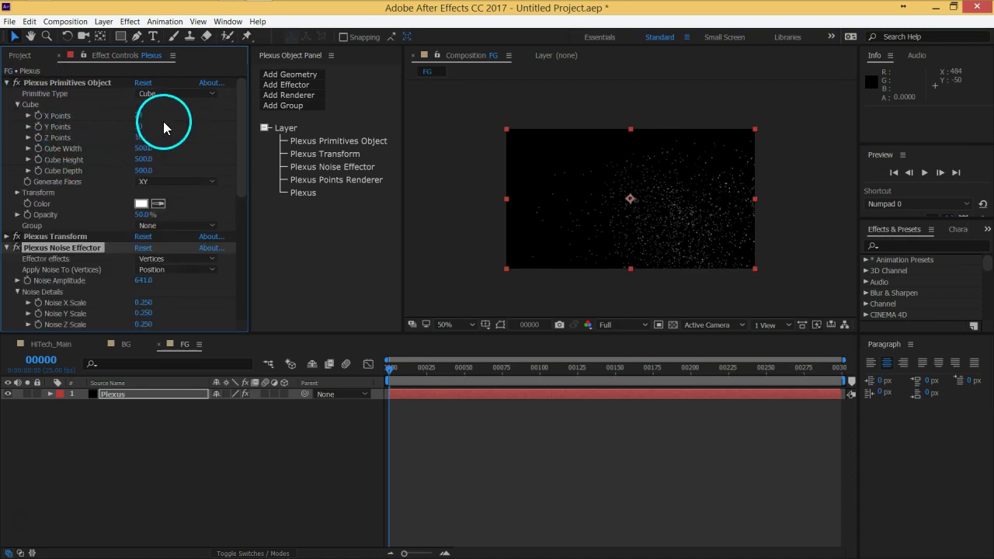
click(228, 138)
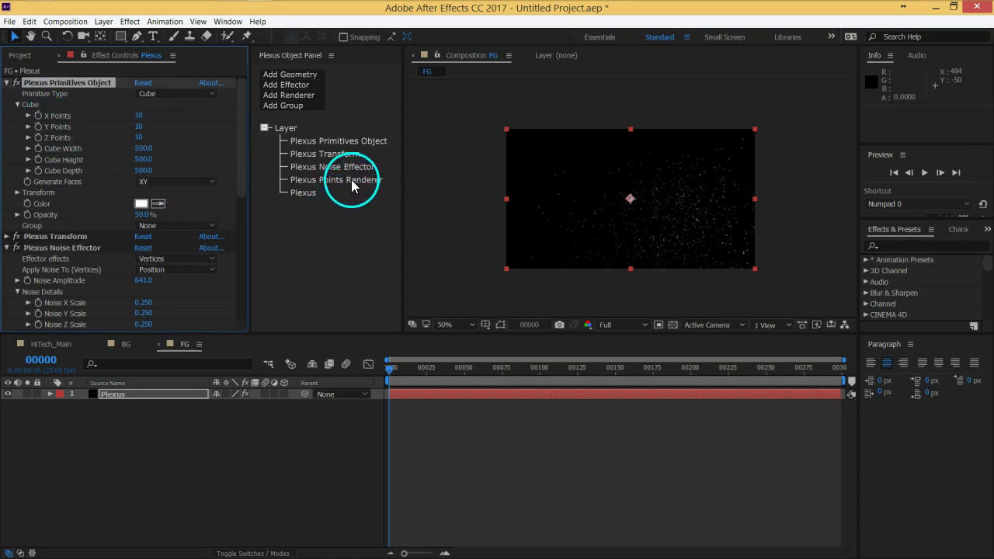
click(296, 97)
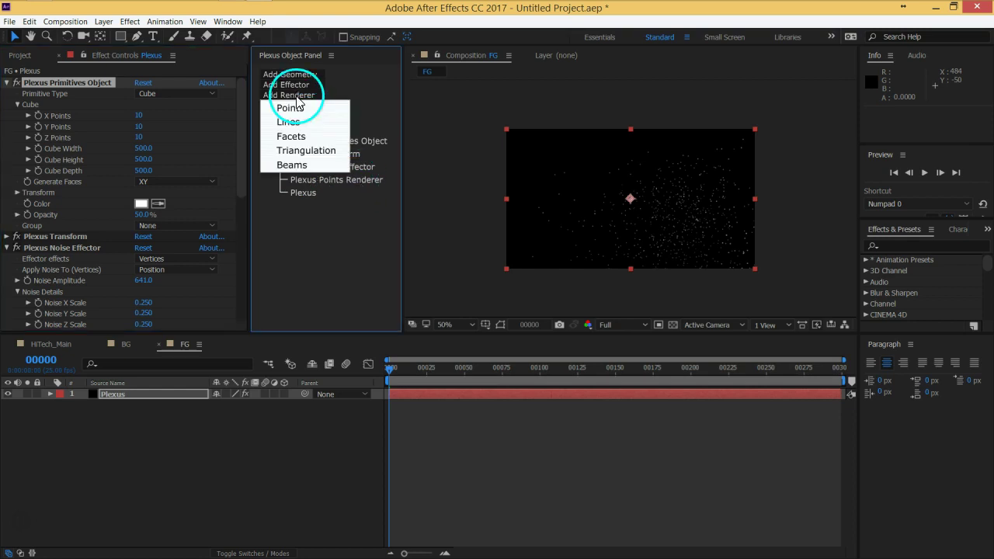
click(305, 122)
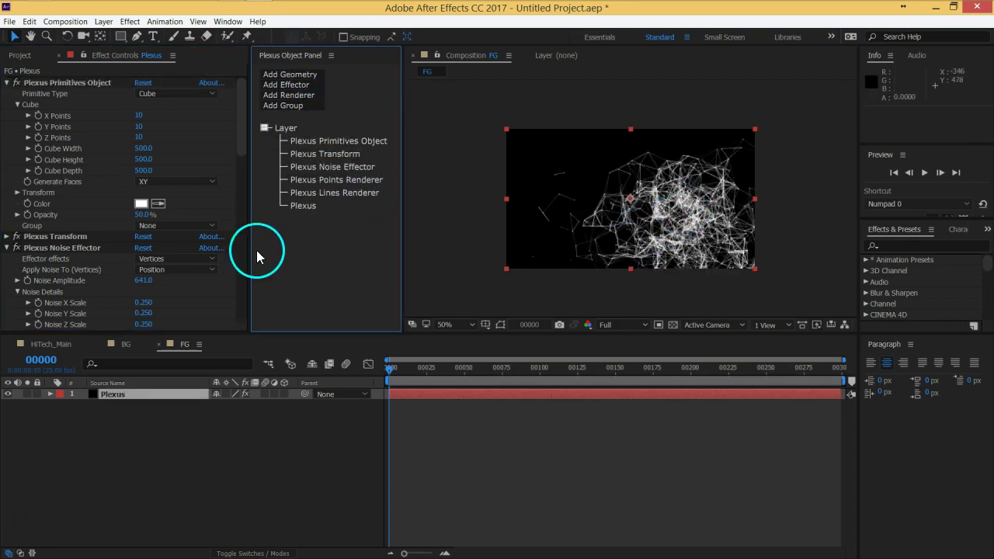
Widen the effect settings area and give the Lines Renderer's Opacity over Distance a smoothly falling curve preset.
drag(245, 140, 300, 239)
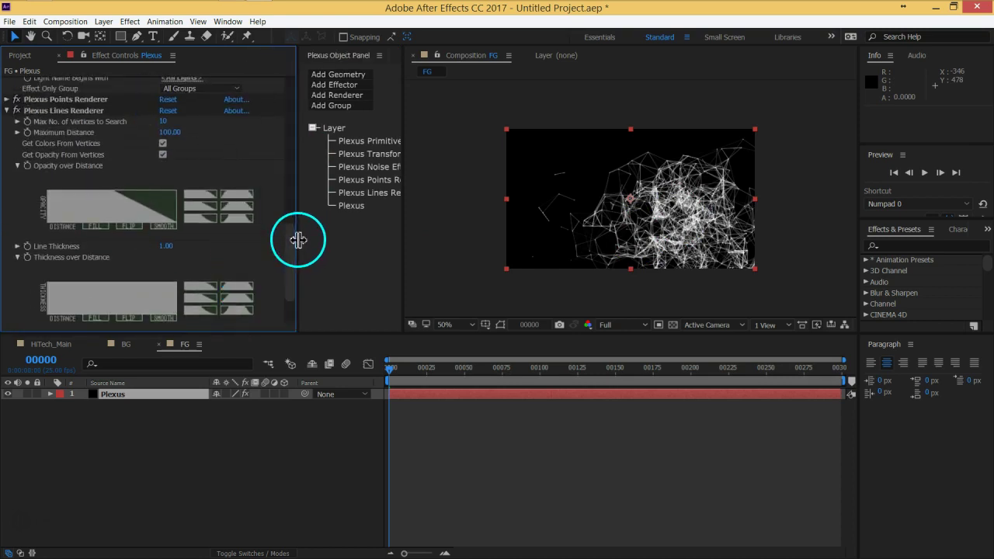
click(240, 206)
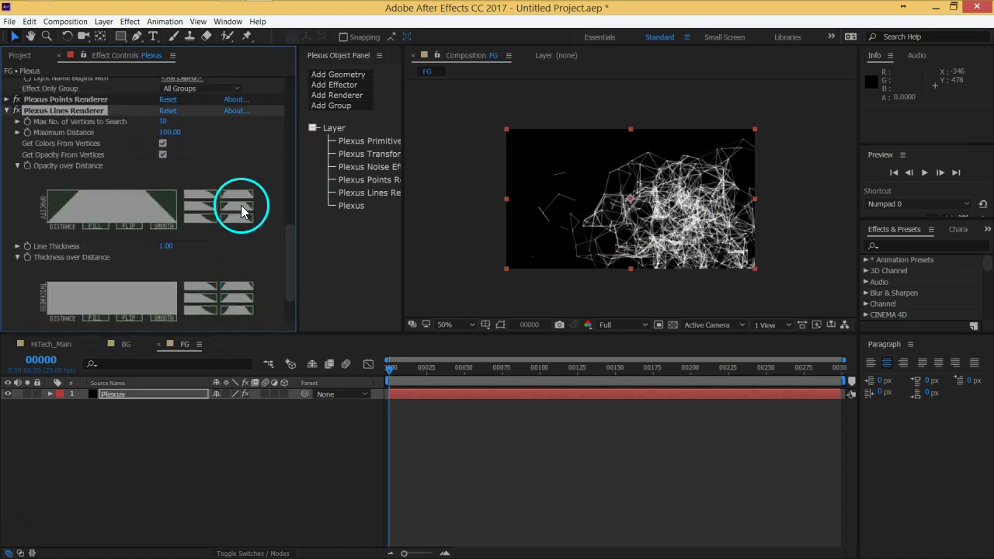
click(241, 194)
click(205, 207)
click(202, 218)
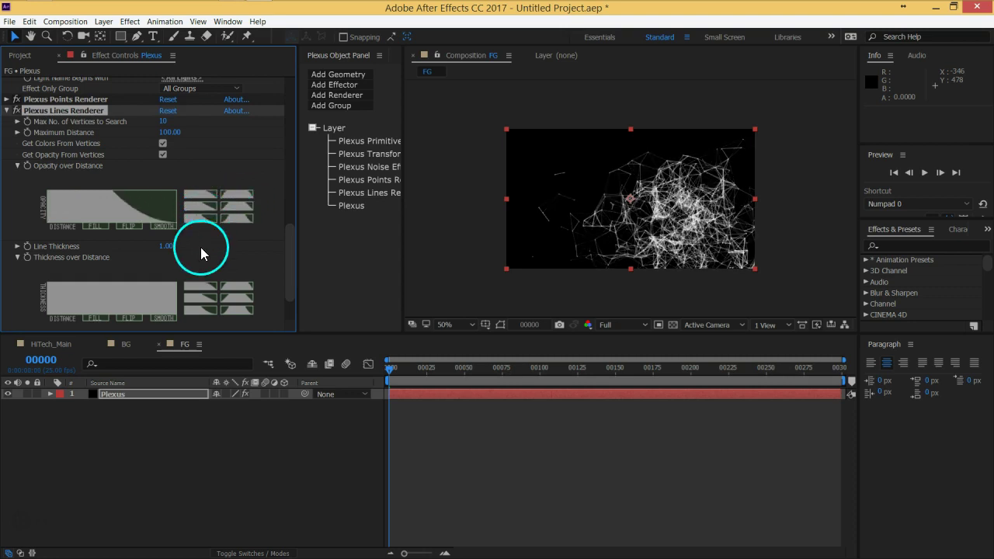
Give the Lines Renderer's Thickness over Distance a smooth curve tapering at both ends, and set Line Thickness to 0.5.
scroll(76, 262, down, 1)
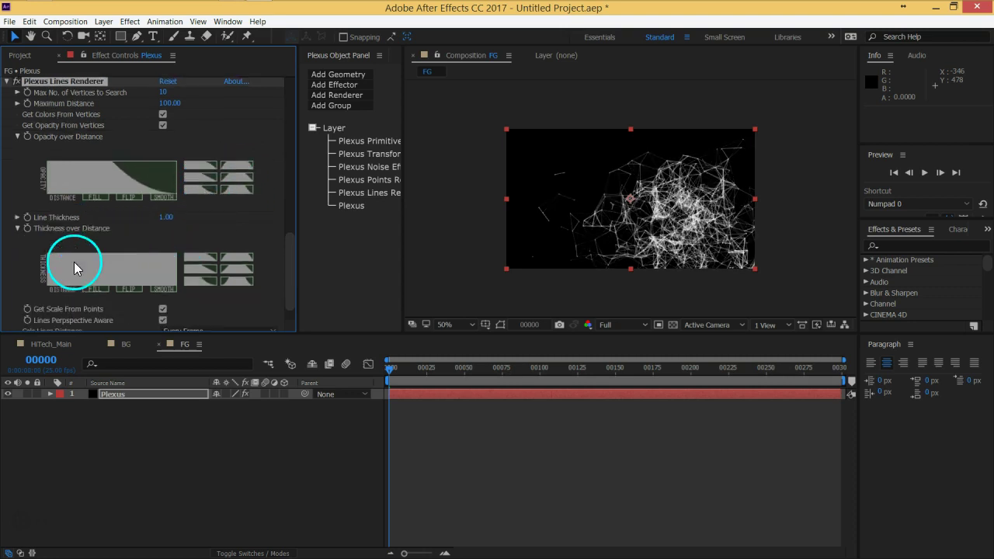
click(207, 267)
click(241, 268)
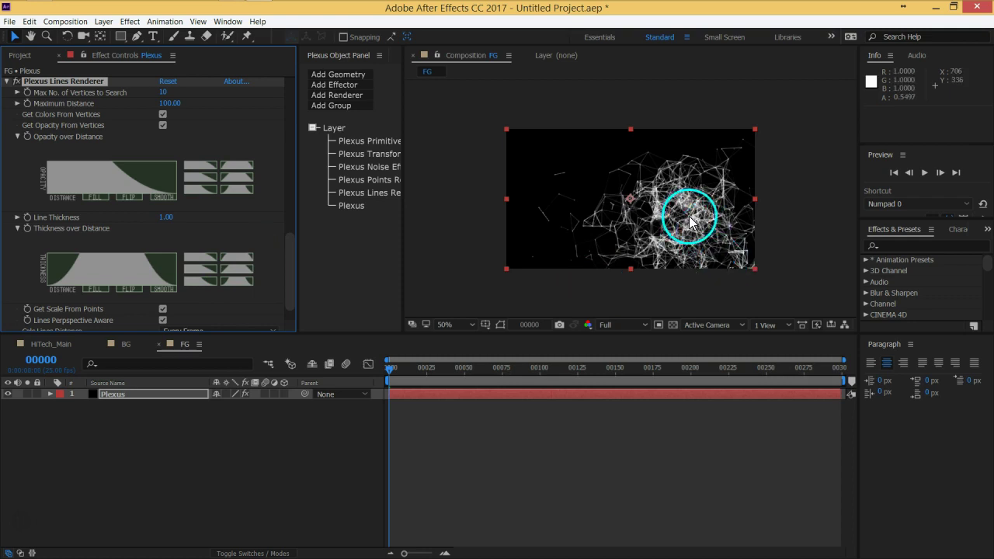
click(204, 278)
click(242, 280)
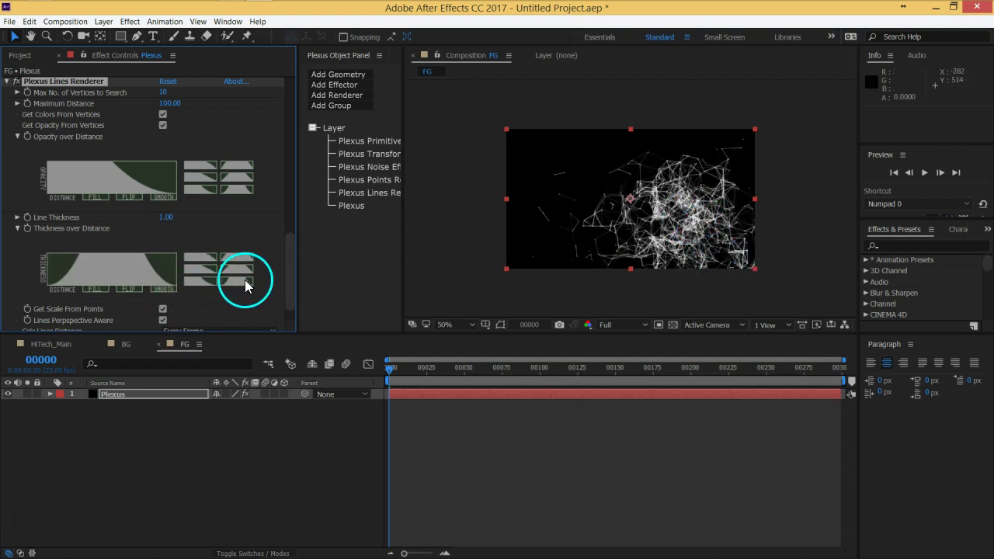
click(165, 216)
text(.5)
key(Return)
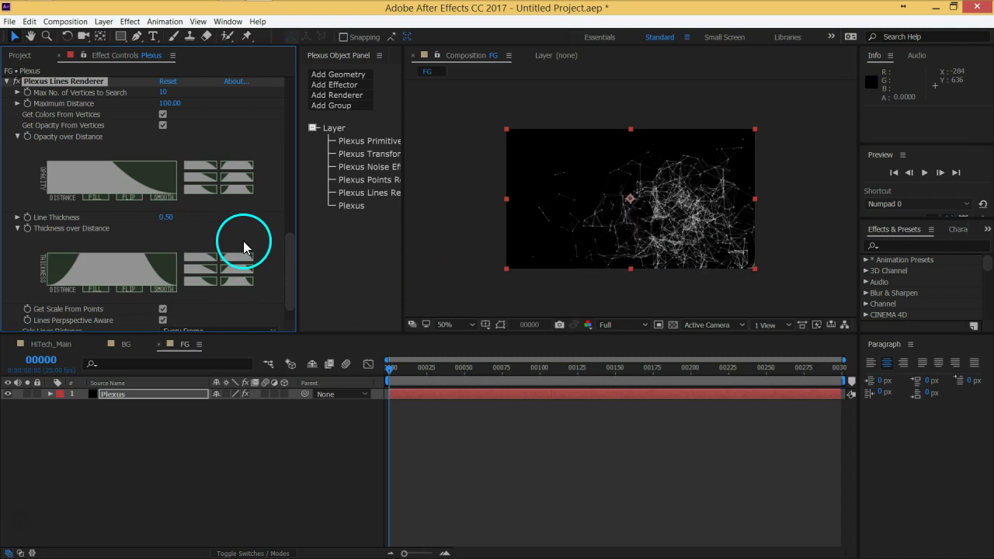
Change the Plexus Primitives Object's color to light blue with a hue of 199°.
scroll(144, 223, up, 2)
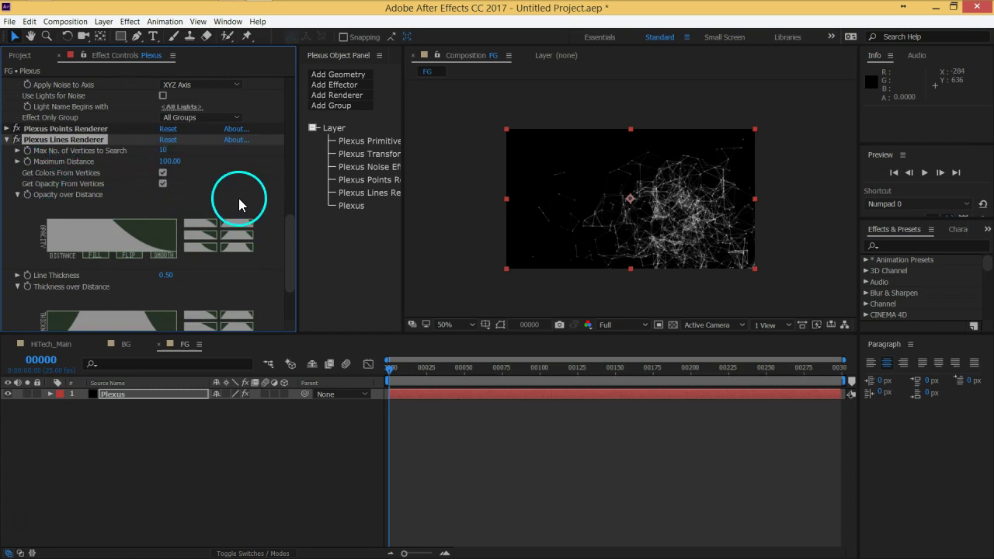
scroll(241, 210, up, 5)
scroll(250, 221, down, 5)
scroll(248, 217, up, 10)
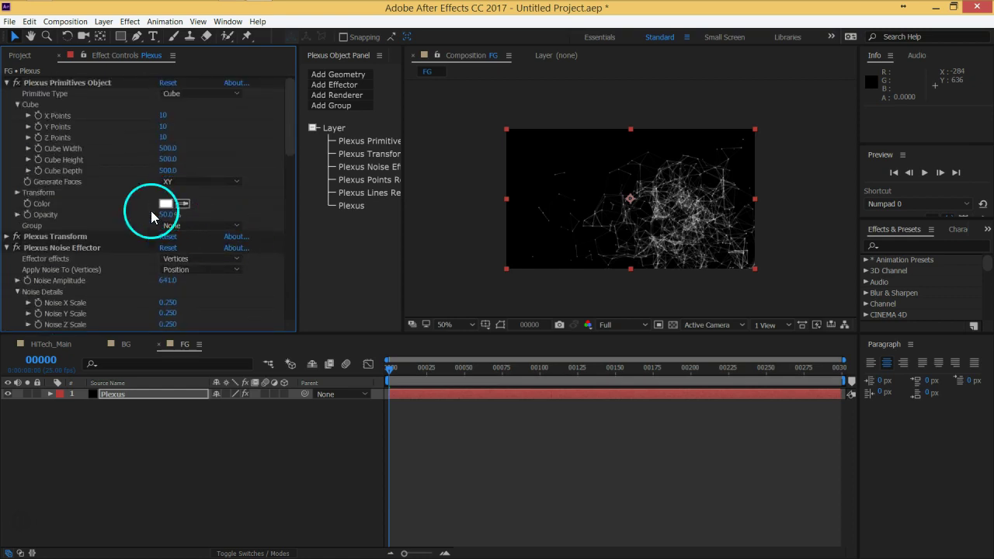
scroll(112, 228, down, 10)
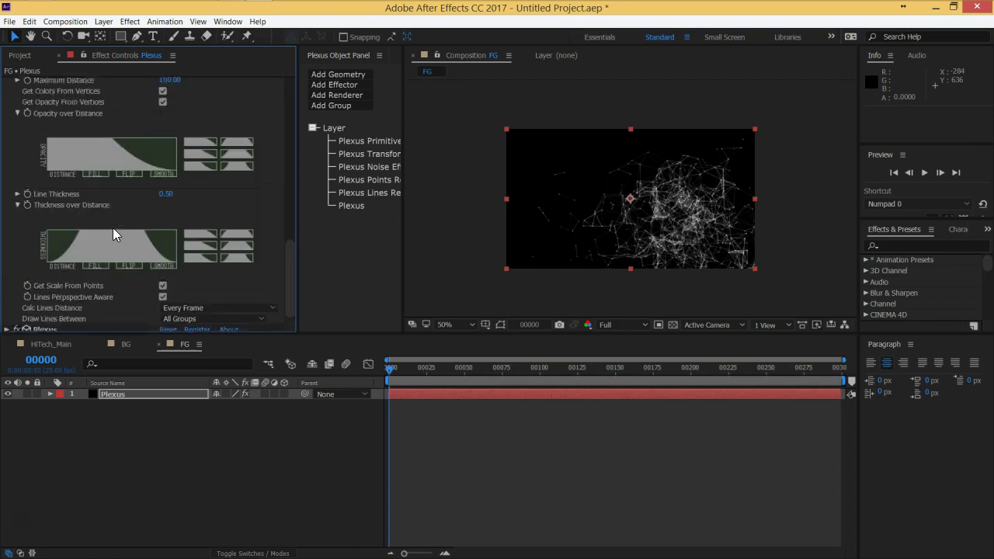
scroll(29, 244, up, 5)
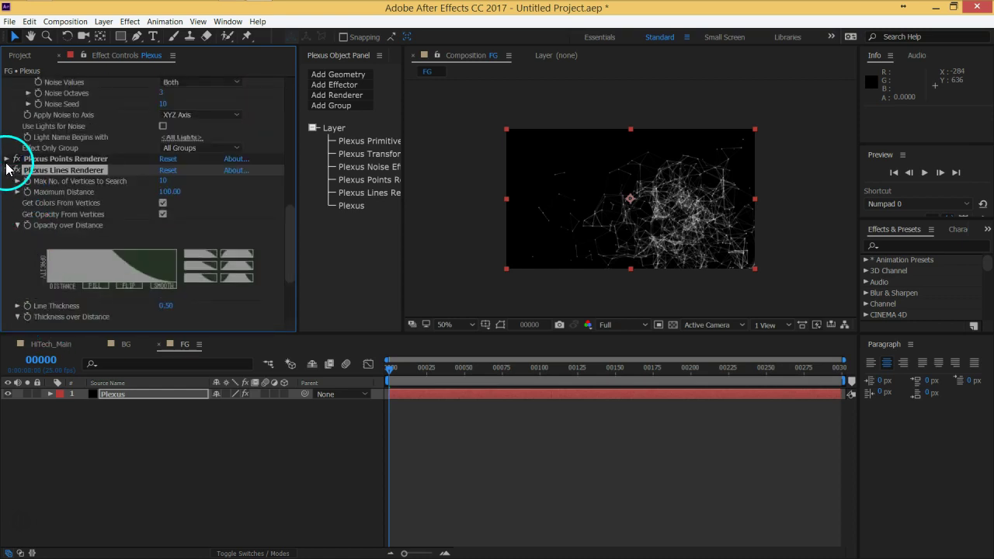
scroll(113, 206, up, 6)
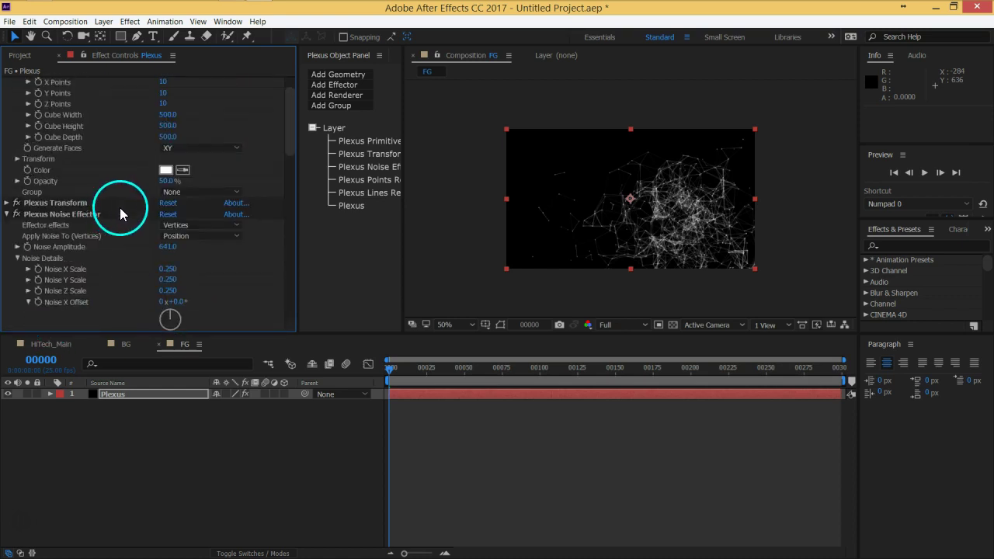
click(166, 173)
click(237, 205)
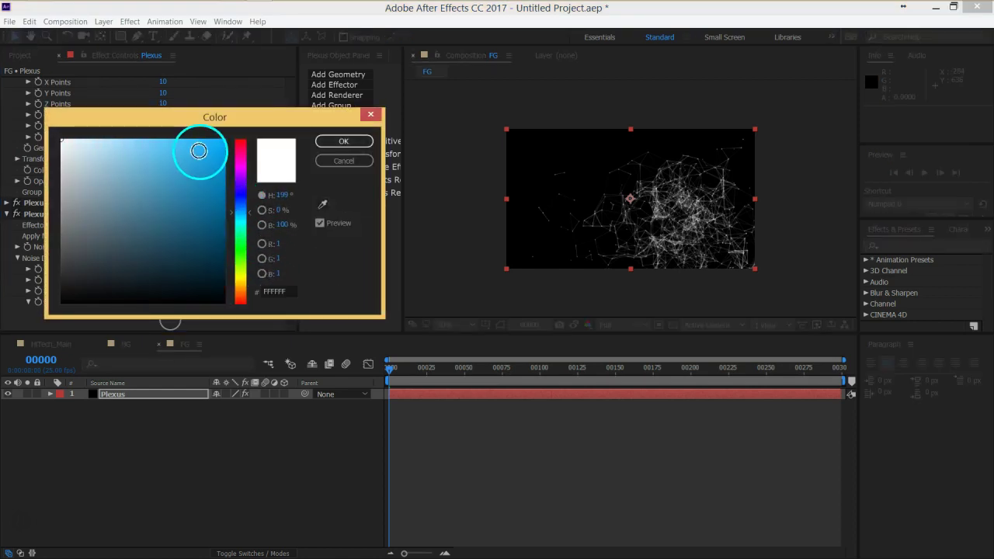
click(200, 153)
click(343, 141)
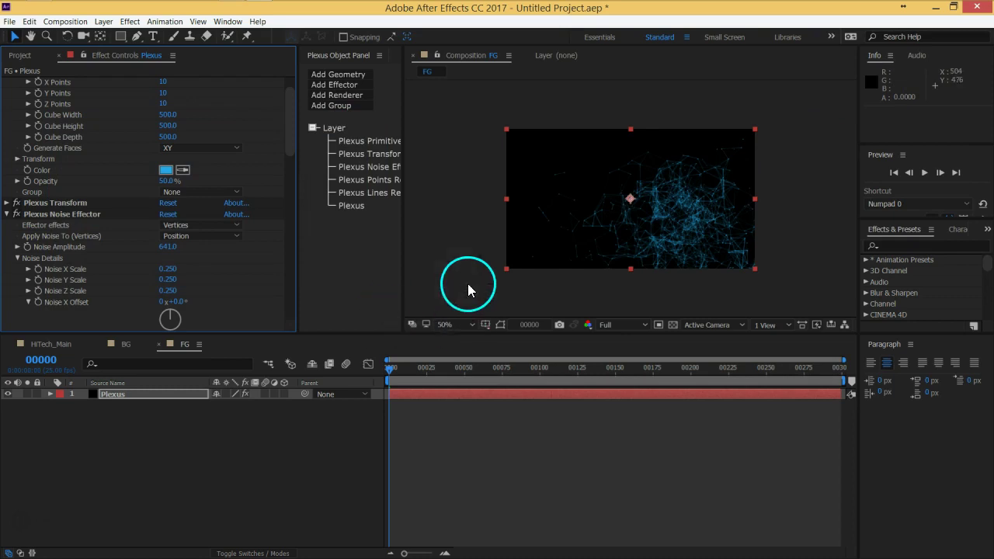
Add a Triangulation renderer to the Plexus layer and set its Max No. of Triangles Per Vertex to 4.
scroll(636, 249, up, 2)
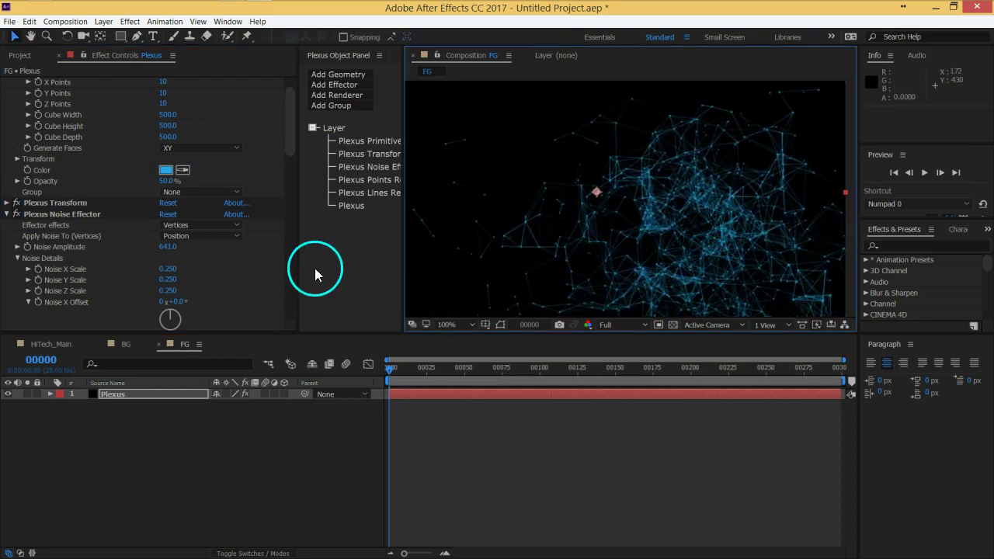
click(338, 96)
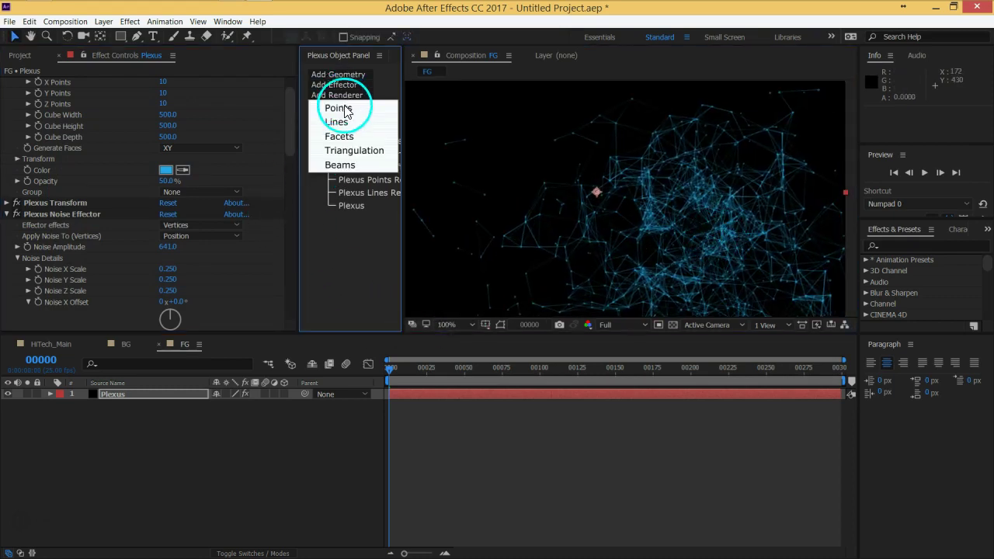
click(347, 152)
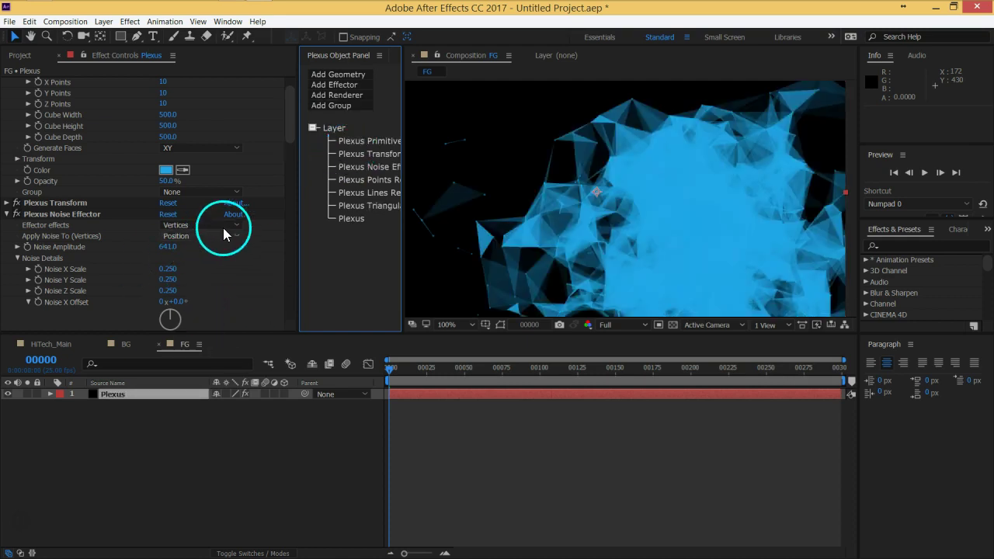
drag(288, 124, 272, 307)
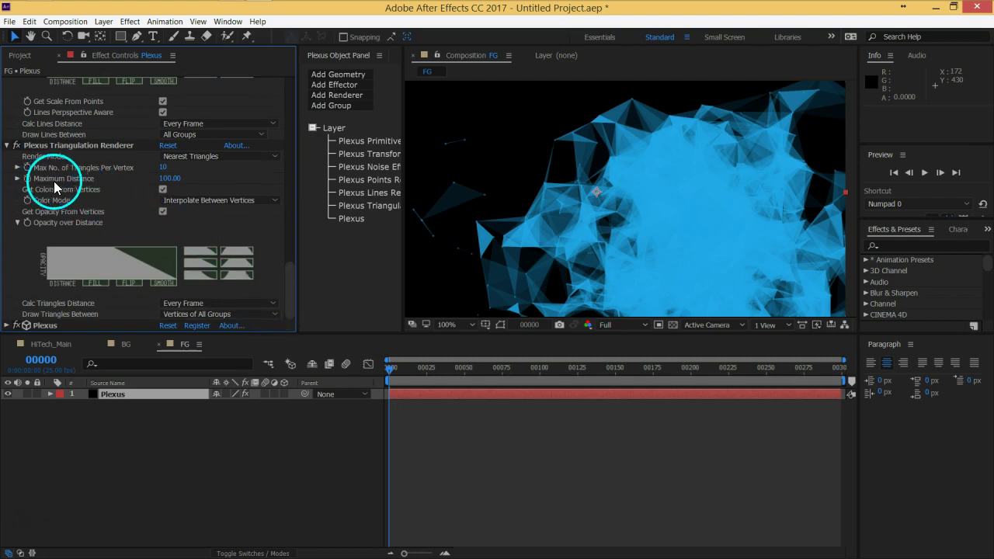
click(163, 168)
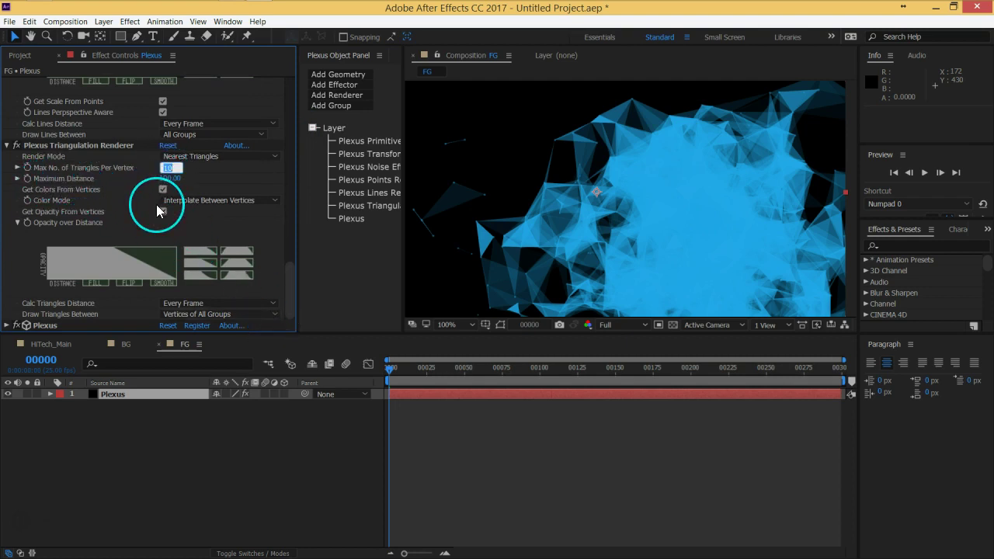
text(4)
key(Return)
Try Maximum Distances of 20 and 30 for the Plexus Triangulation Renderer, and settle on 40.
click(177, 206)
click(169, 178)
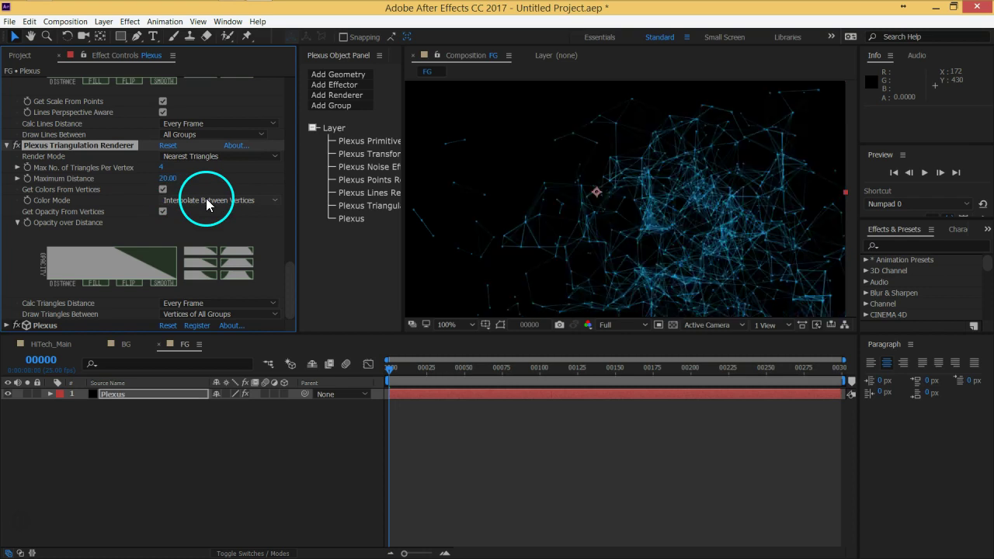
click(167, 181)
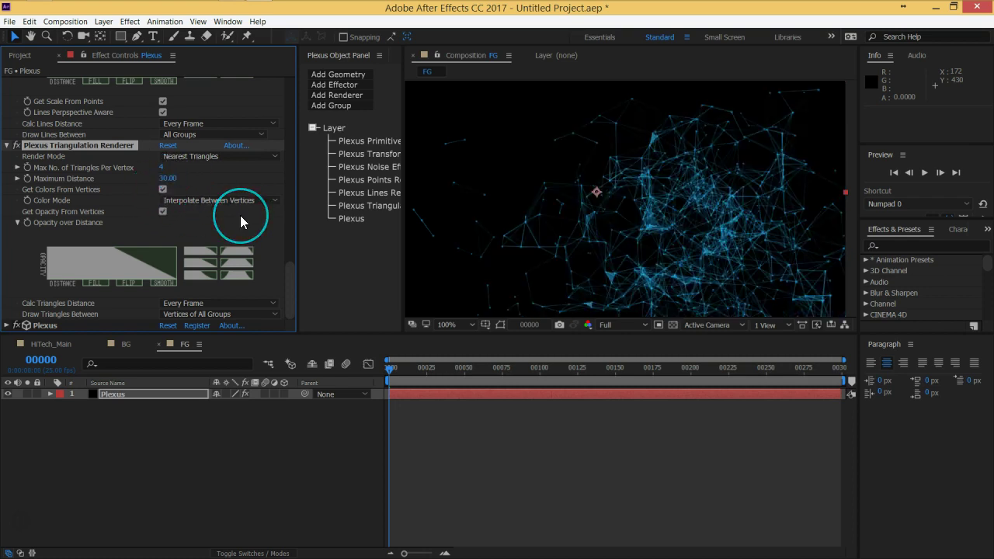
click(169, 179)
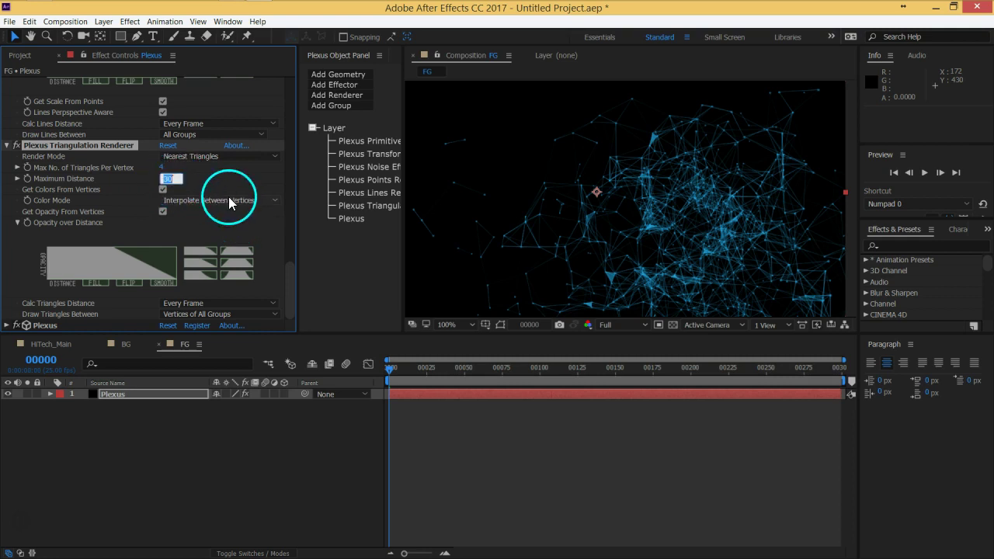
text(40)
Preview the animated blue Plexus network in the FG composition and examine its lines and triangles.
drag(606, 244, 679, 206)
click(497, 379)
key(space)
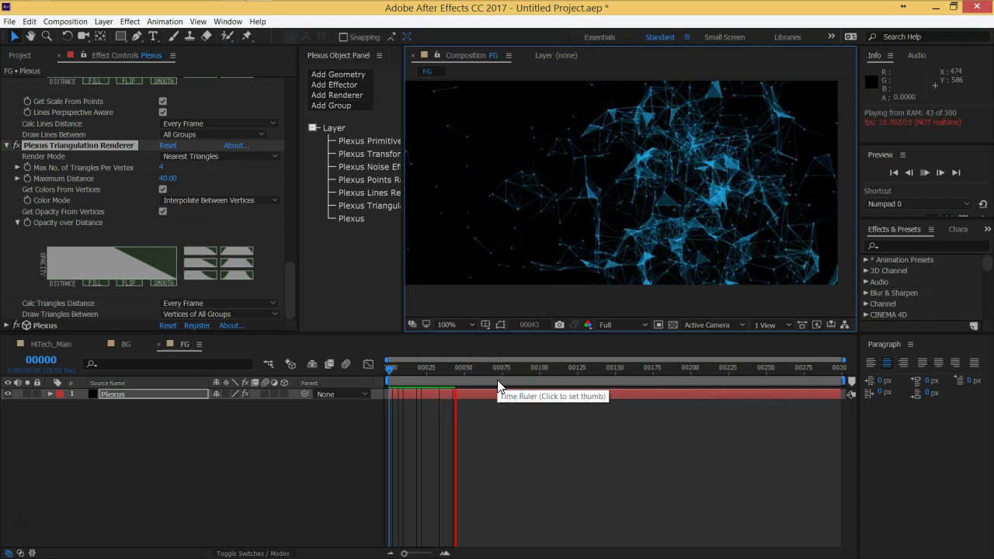
click(596, 211)
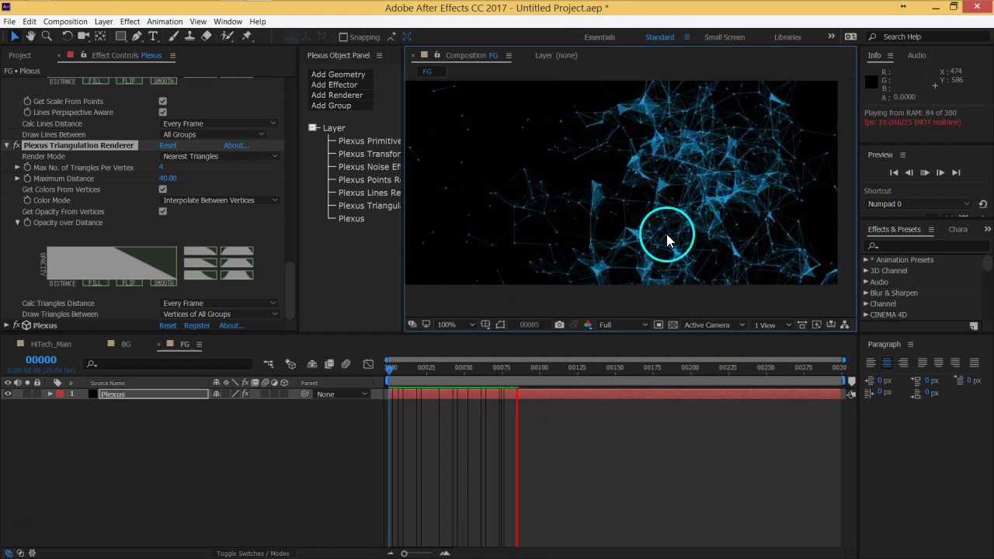
click(804, 256)
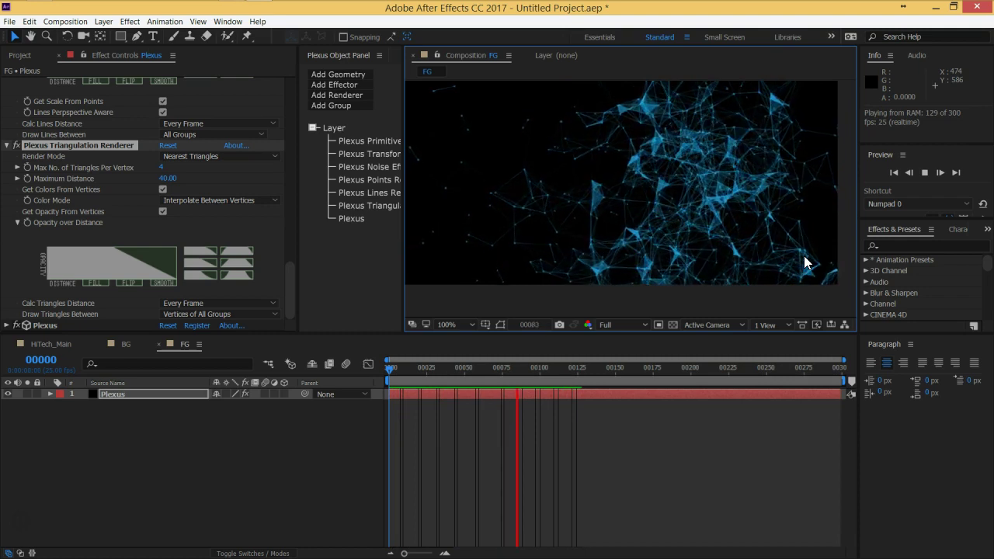
key(space)
drag(645, 201, 651, 205)
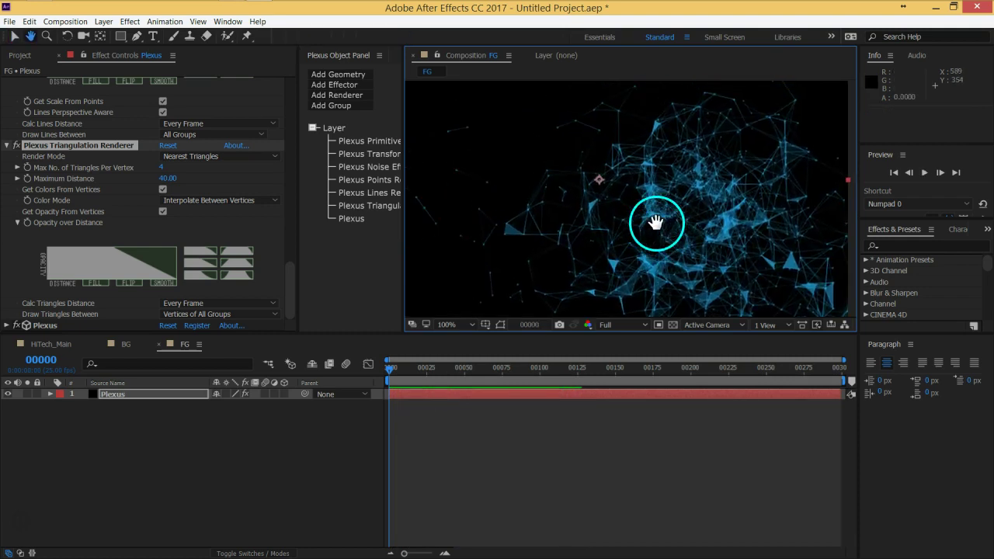
Collapse the Plexus layer's expanded effects and move Plexus Transform below the Plexus Noise Effector in the effect order.
key(comma)
key(period)
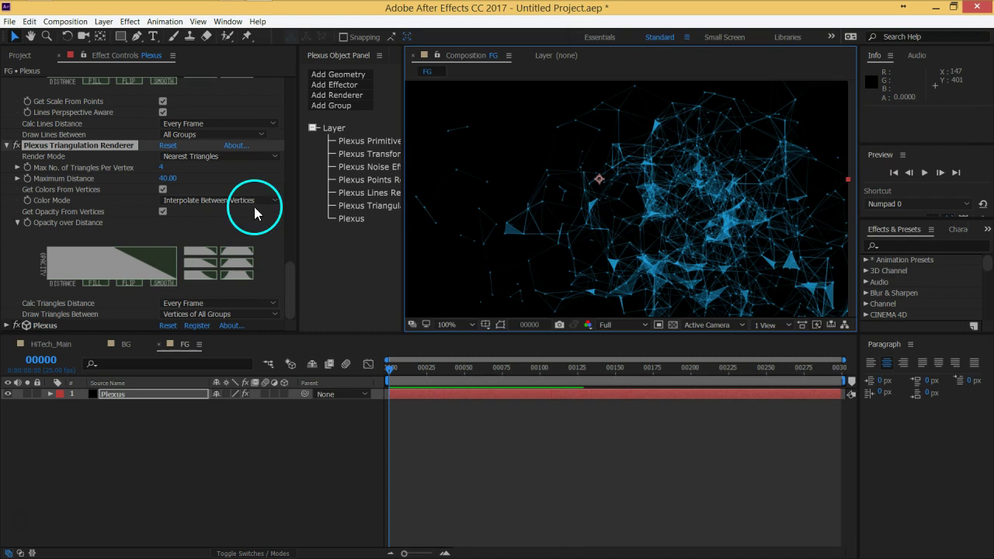
drag(281, 284, 299, 99)
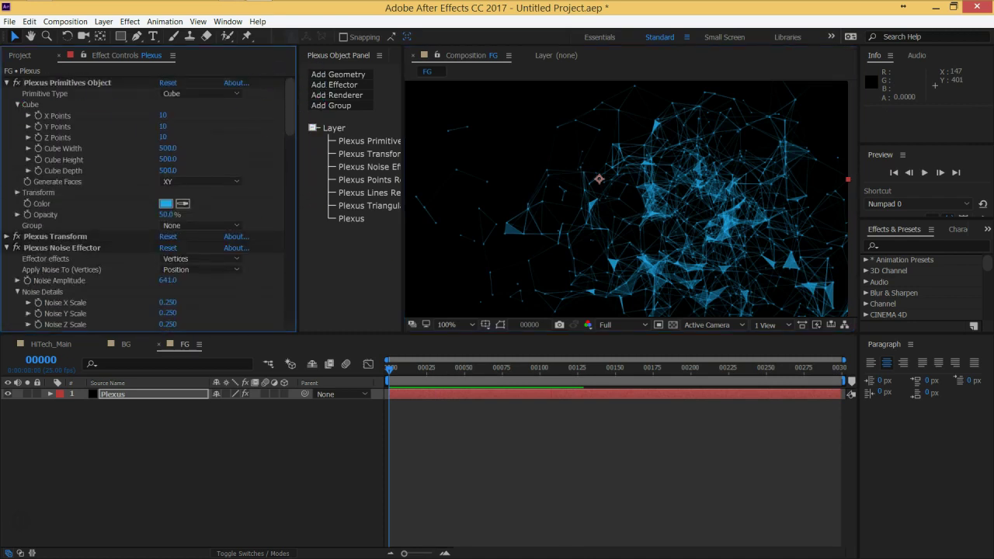
click(6, 82)
click(7, 105)
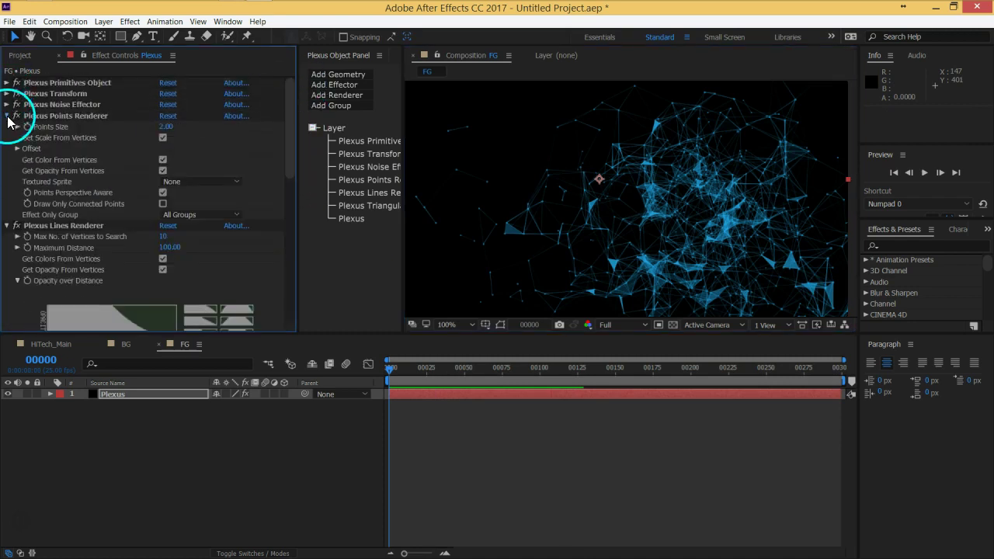
click(7, 116)
click(7, 126)
click(7, 139)
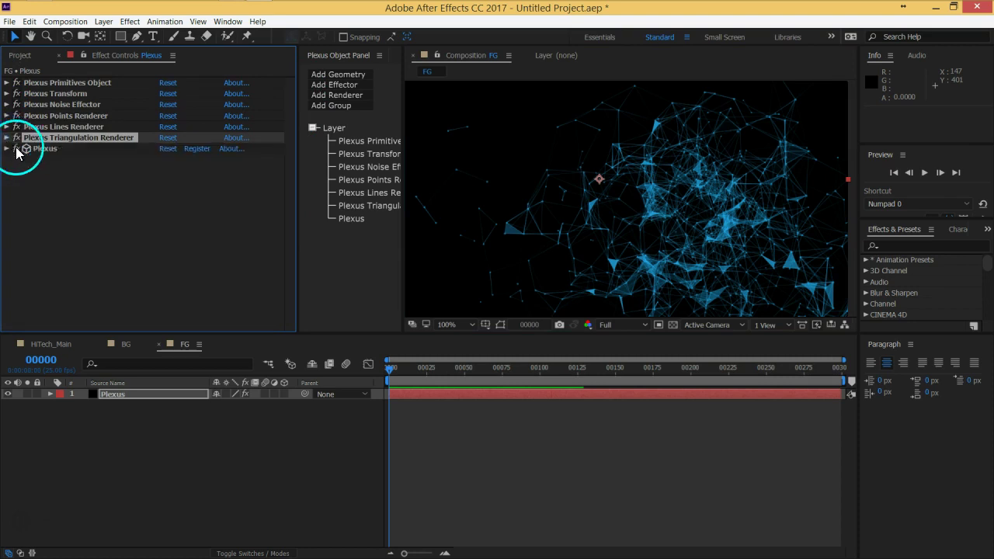
click(56, 95)
drag(53, 94, 81, 118)
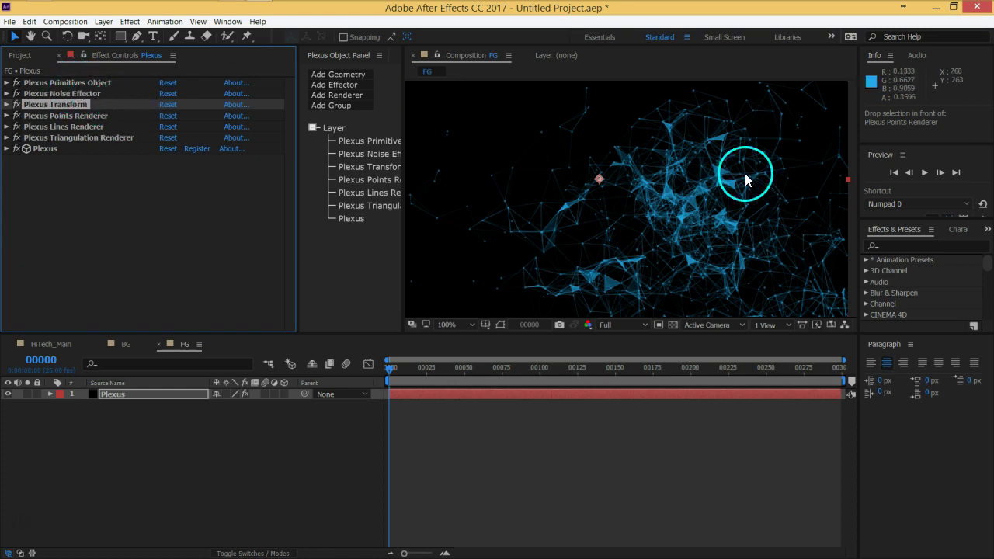
Set the Plexus Transform's X Rotate to 13°, Y Rotate to 25° and Z Rotate to 0°.
click(6, 105)
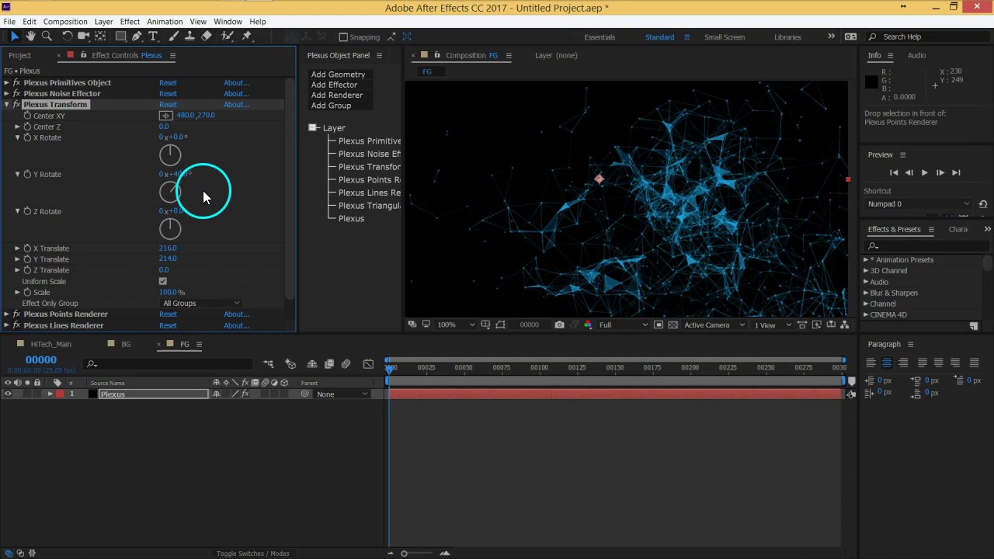
drag(183, 177, 177, 212)
click(178, 211)
text(0)
key(Return)
click(181, 138)
drag(182, 137, 190, 137)
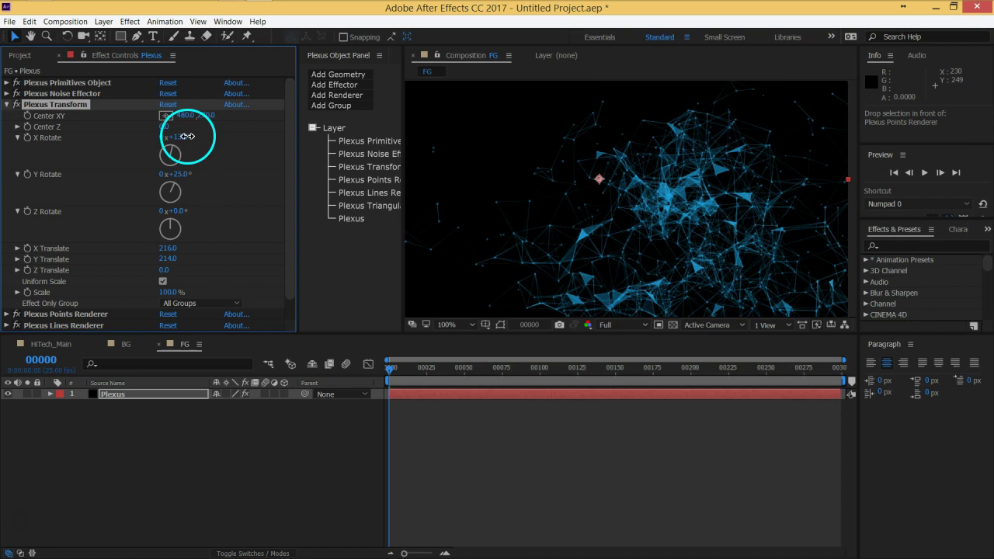
Animate the Plexus Transform's X Rotate with a keyframe at frame 0 and a -115° keyframe at the composition's end.
click(28, 137)
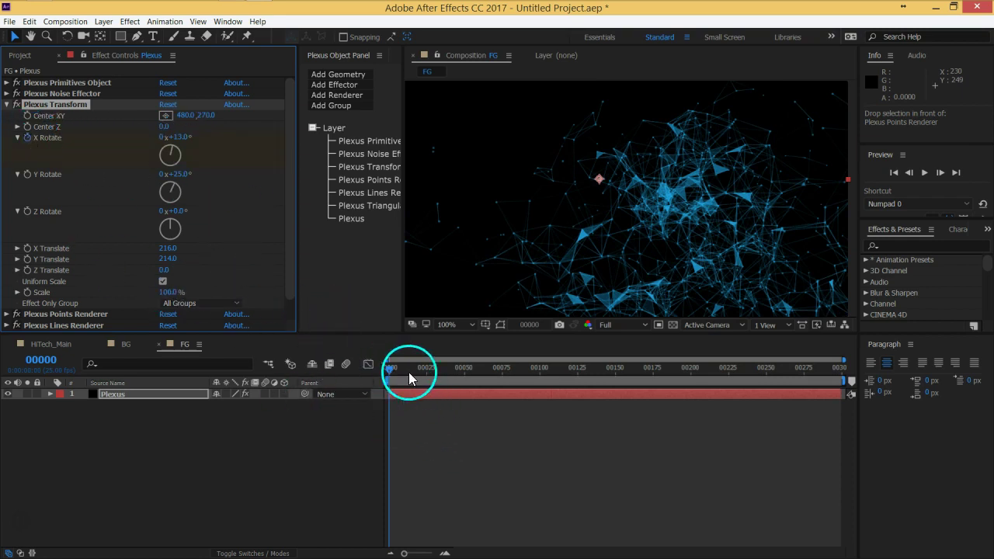
drag(409, 378, 959, 394)
click(184, 138)
drag(185, 137, 108, 148)
Preview the rotating Plexus network in the FG composition from the first frame.
click(357, 360)
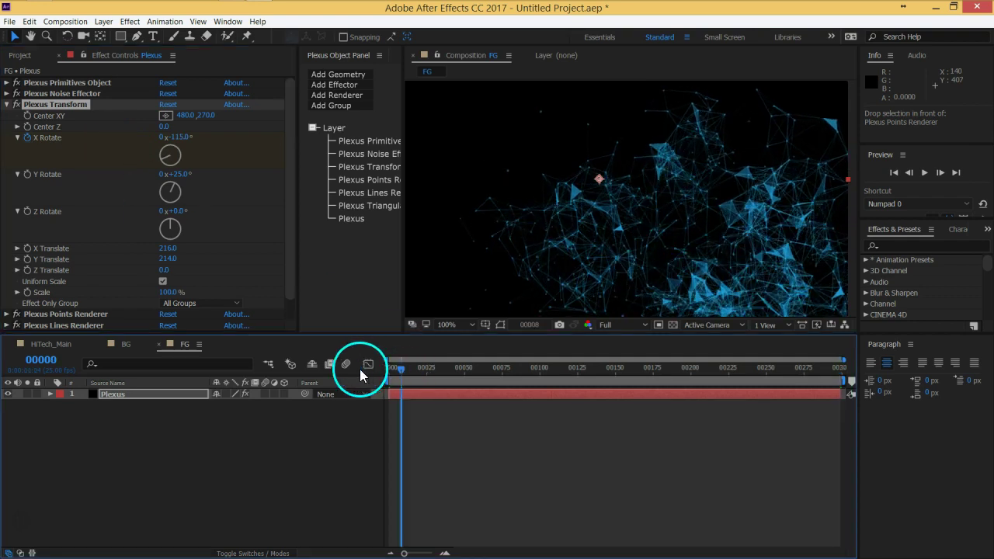
key(Home)
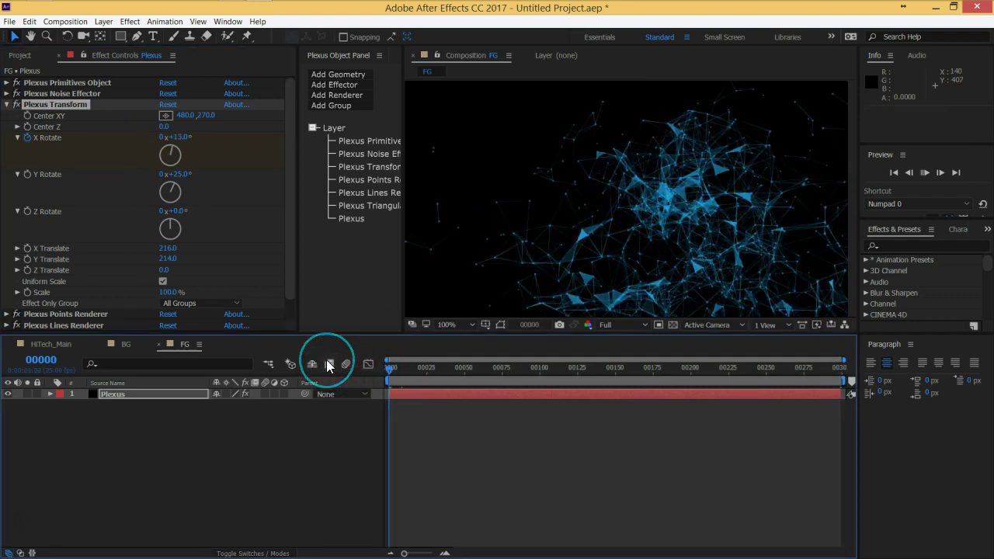
key(space)
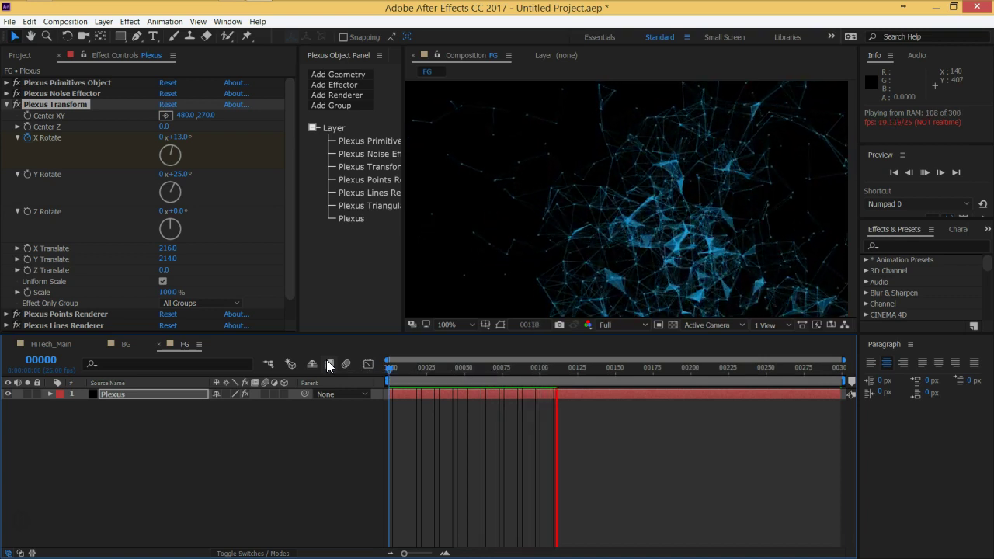
key(space)
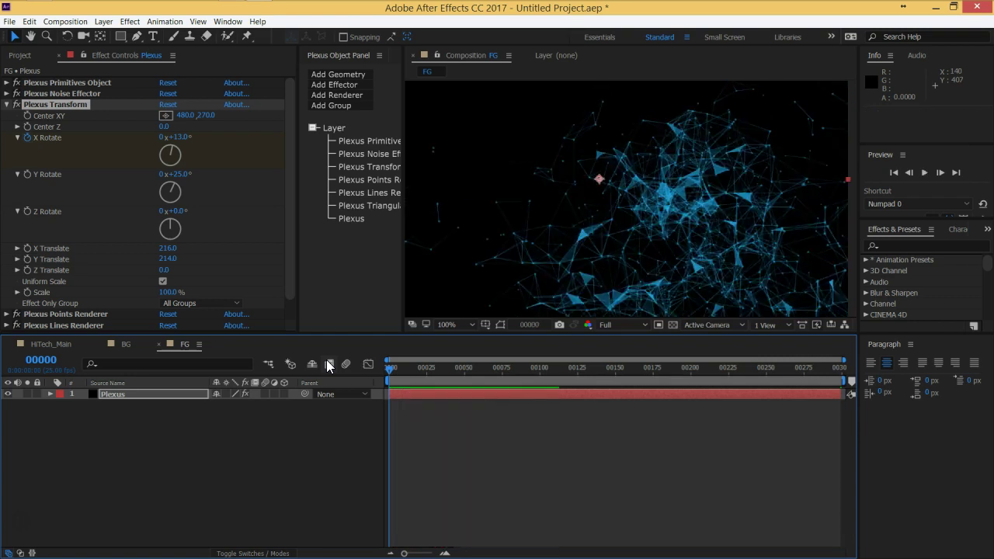
scroll(639, 244, down, 3)
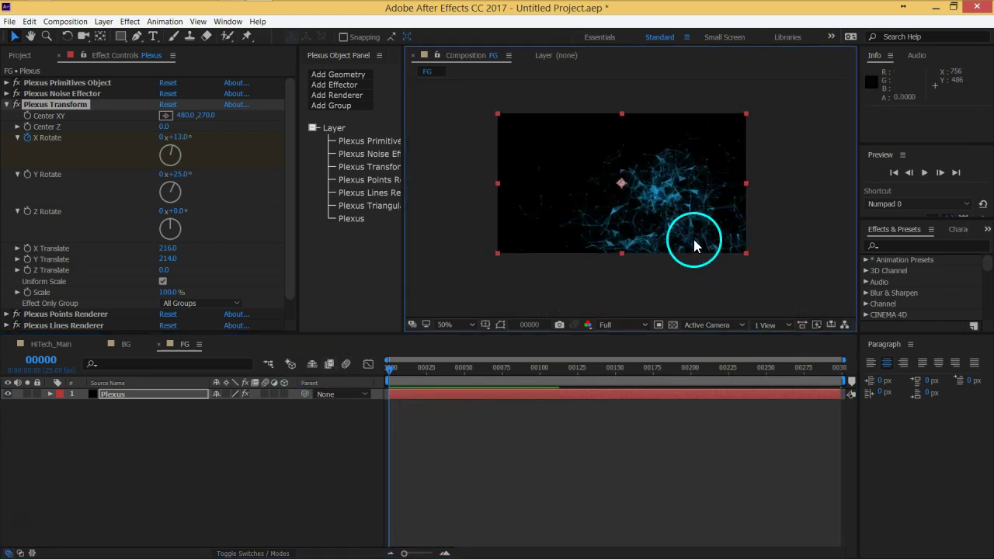
scroll(693, 240, up, 3)
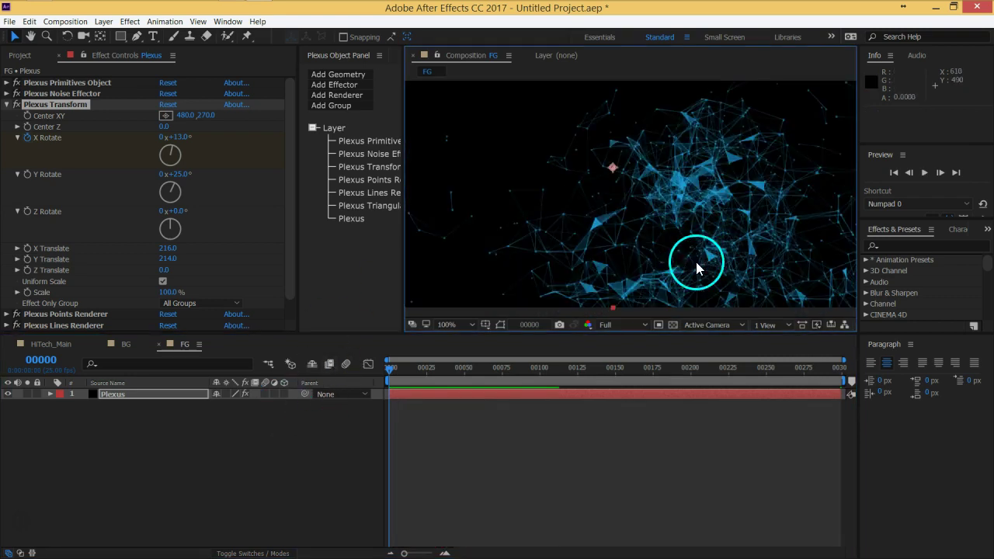
Add the FG composition to HiTech_Main as a layer directly below Future Outlines.
click(51, 344)
click(20, 55)
click(36, 184)
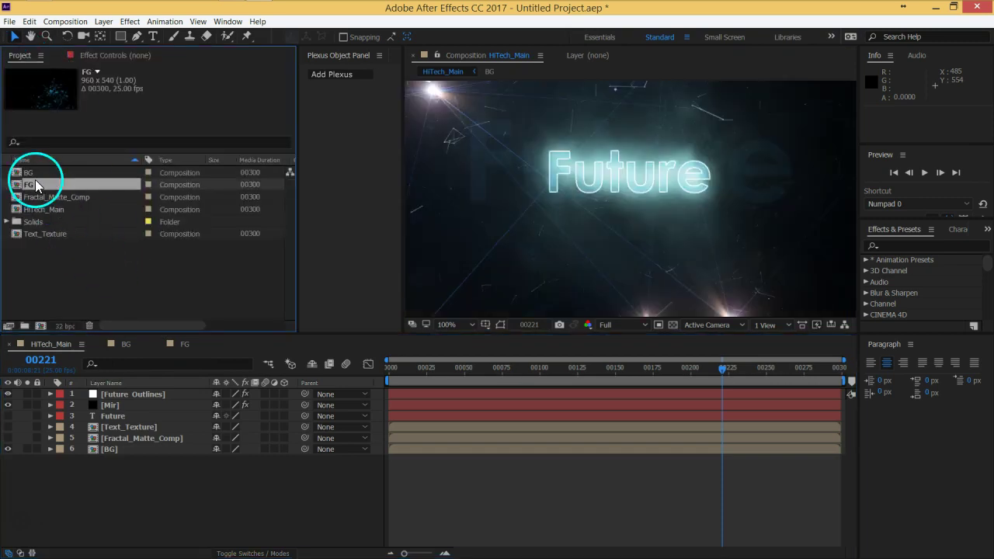
drag(36, 186, 153, 397)
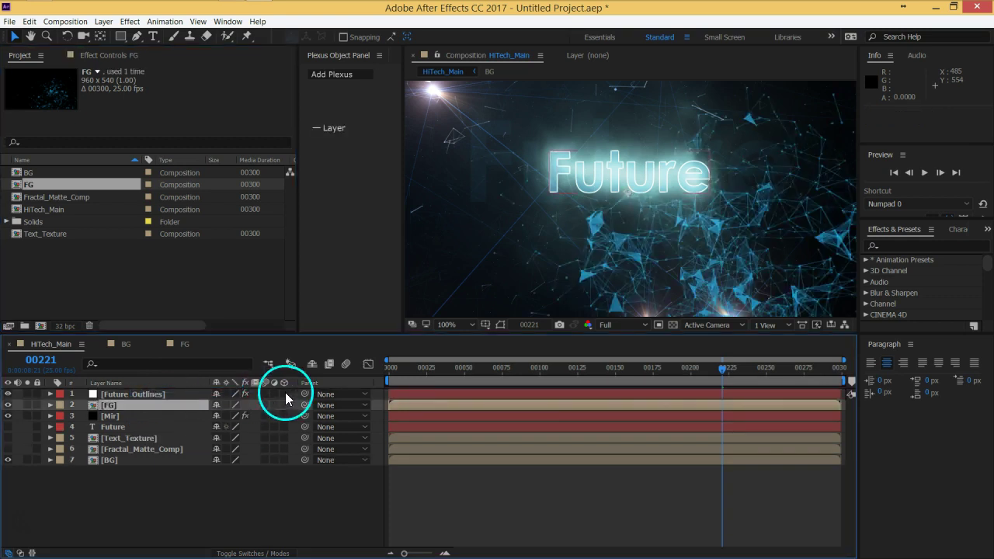
scroll(645, 249, down, 3)
scroll(722, 251, up, 3)
key(h)
drag(721, 251, 660, 225)
key(v)
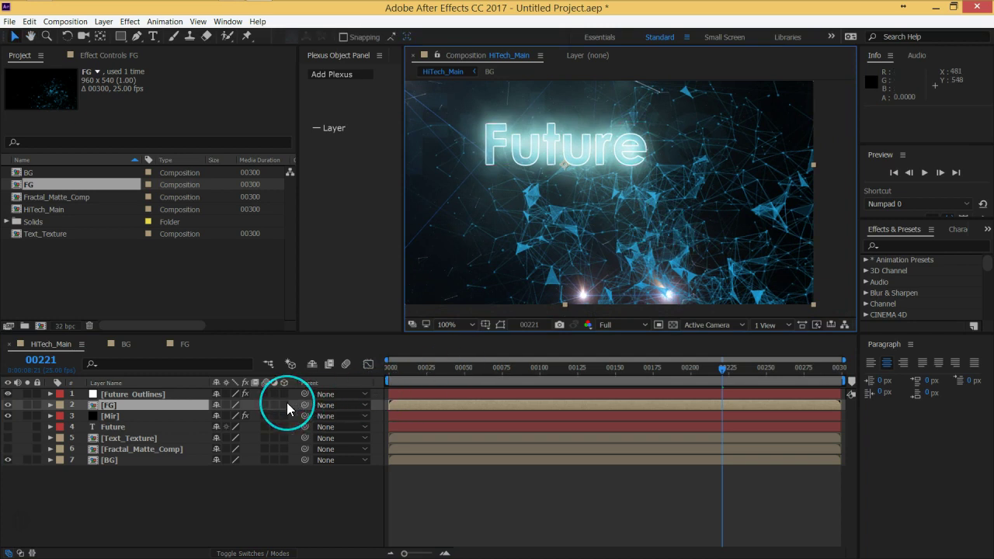
Reveal the FG layer's opacity in HiTech_Main and try adjusting it.
key(t)
click(127, 409)
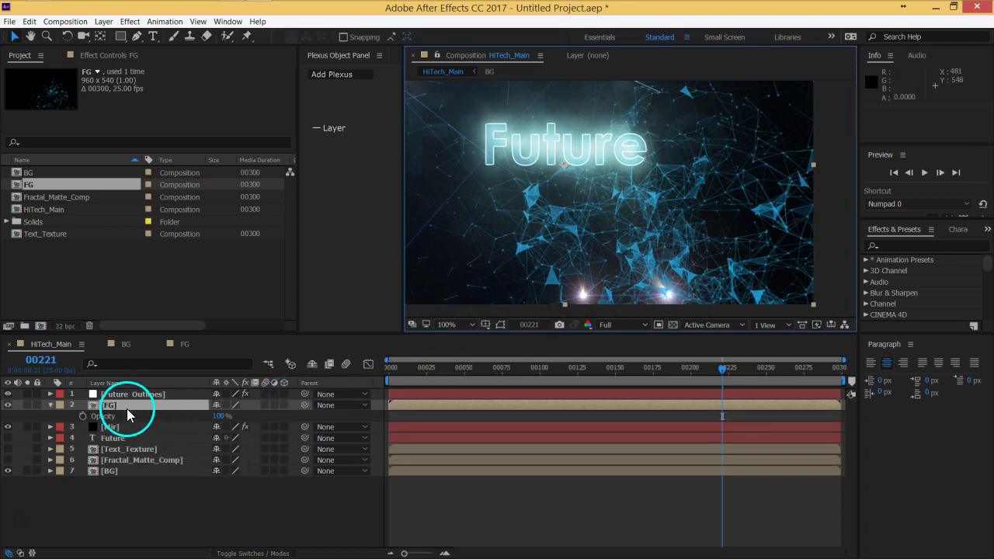
drag(218, 416, 376, 417)
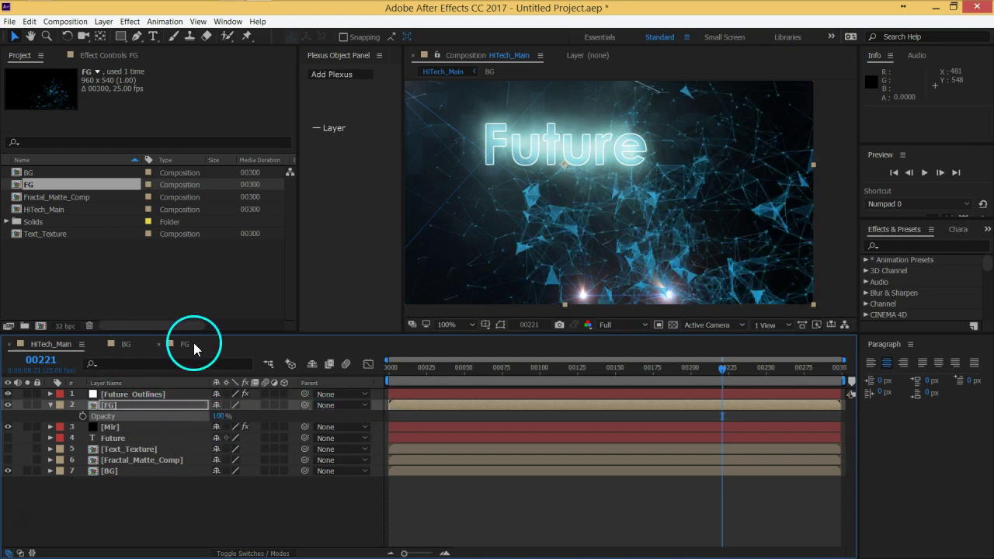
In the FG composition, disable Get Opacity From Vertices for the Plexus Triangulation Renderer and set Triangles Opacity to 20%.
click(188, 344)
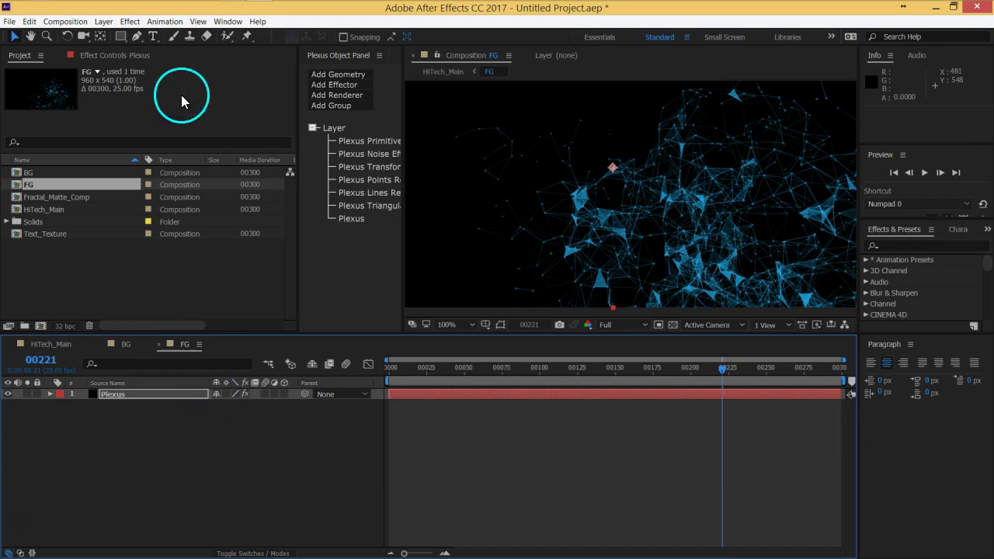
click(123, 57)
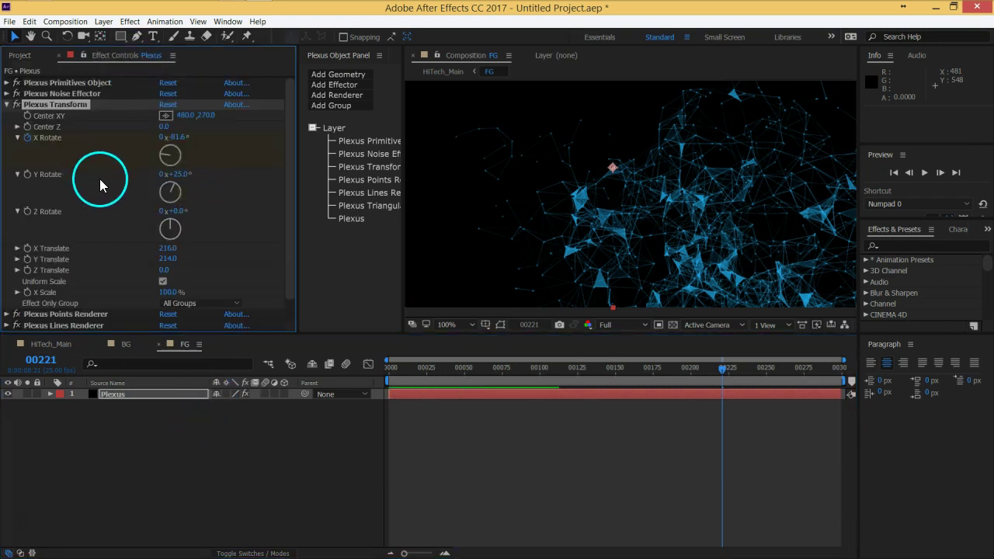
scroll(99, 184, down, 2)
click(7, 314)
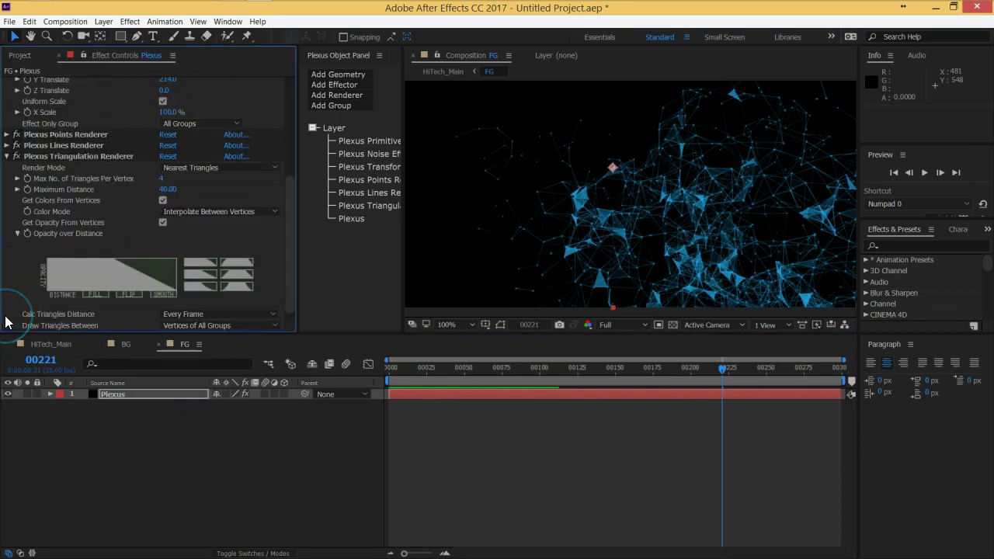
scroll(100, 220, down, 1)
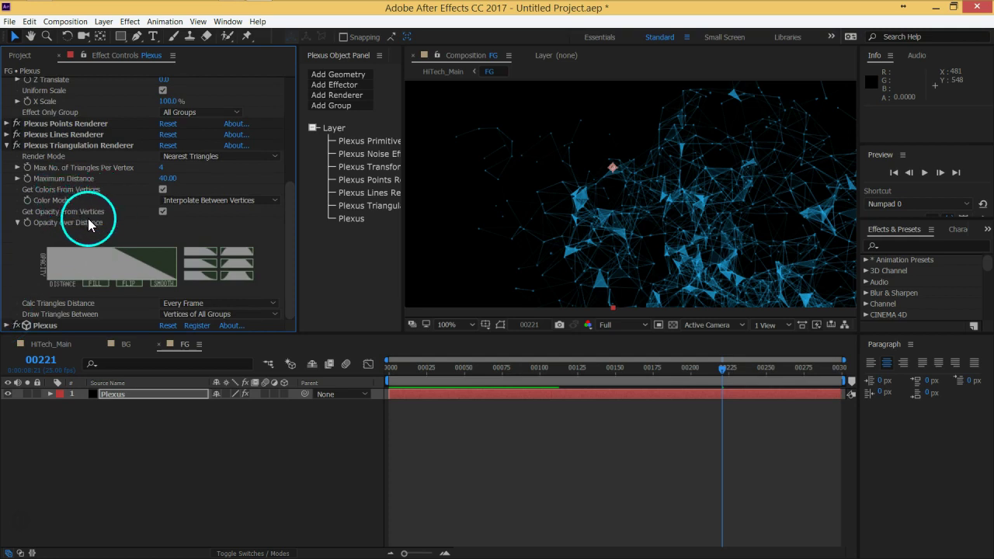
click(162, 212)
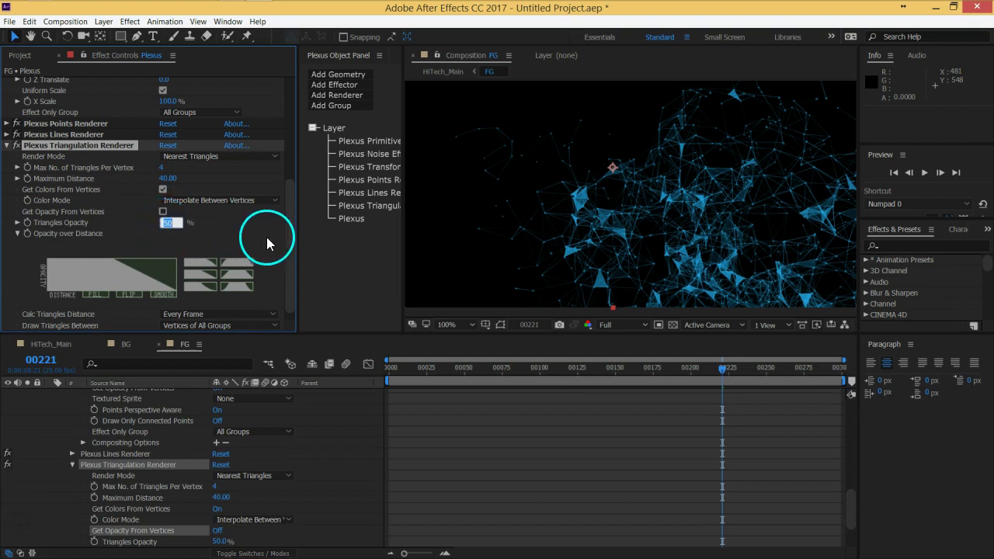
text(20)
key(Return)
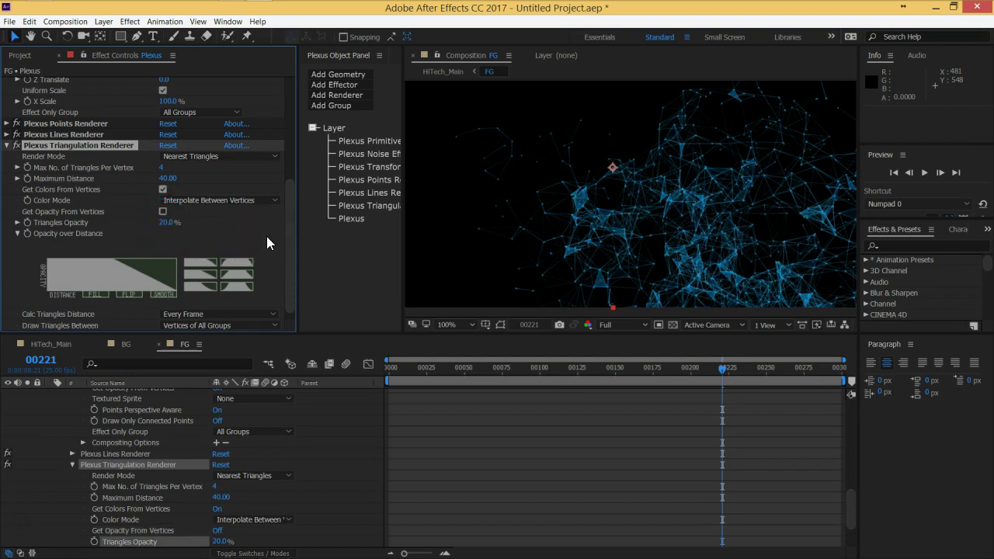
Disable Get Opacity From Vertices for the Plexus Lines Renderer, try a Lines Opacity of 10%, and settle on 30%.
scroll(126, 194, up, 2)
scroll(128, 195, up, 10)
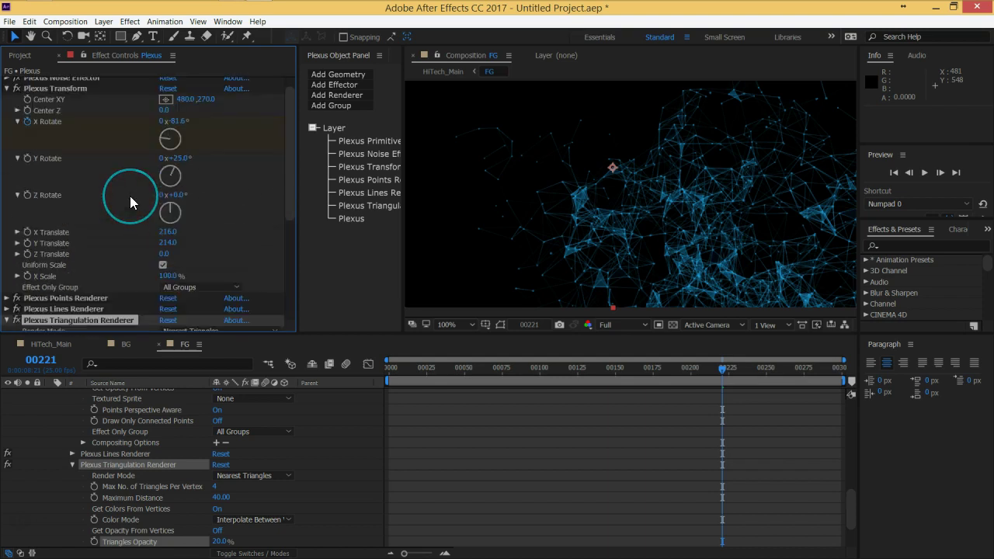
scroll(130, 196, down, 4)
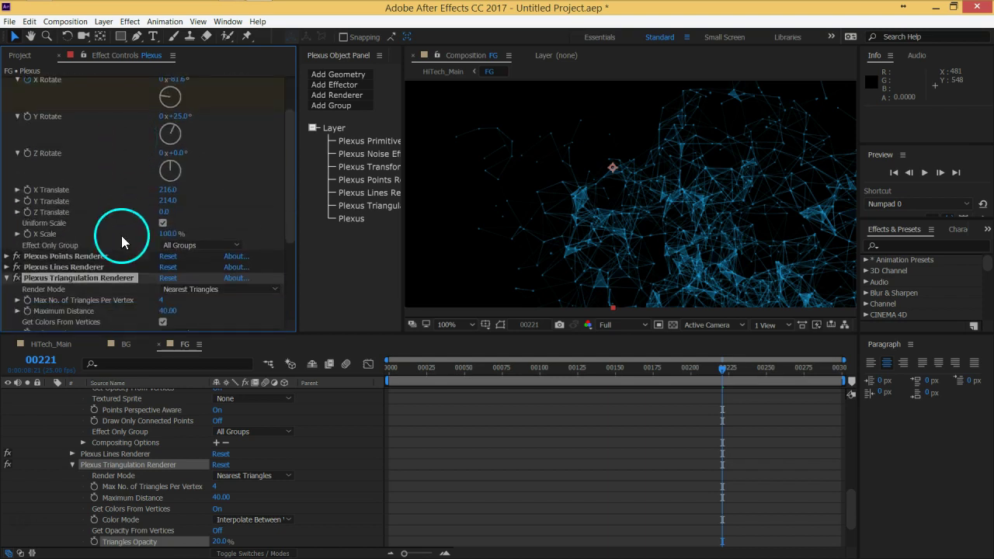
click(7, 267)
scroll(9, 264, down, 8)
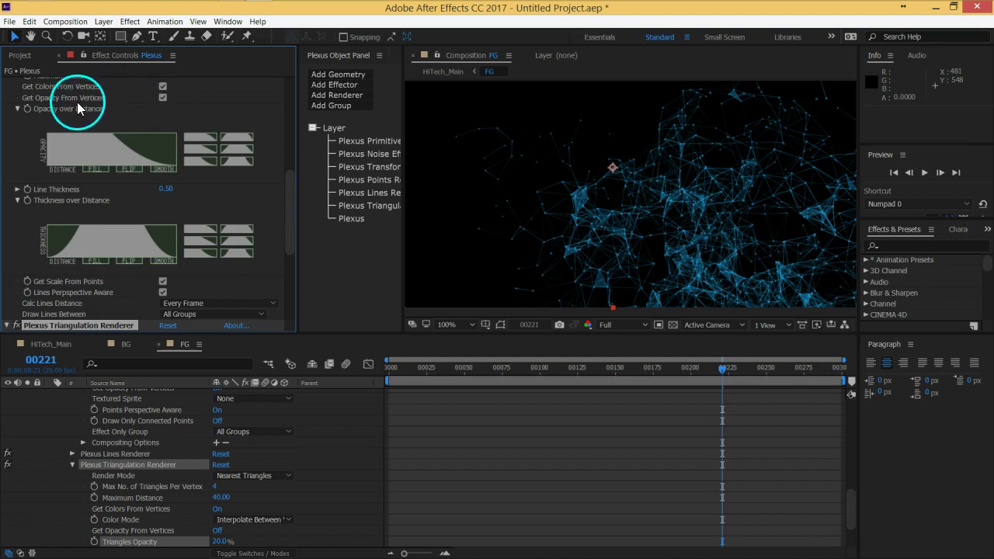
click(163, 97)
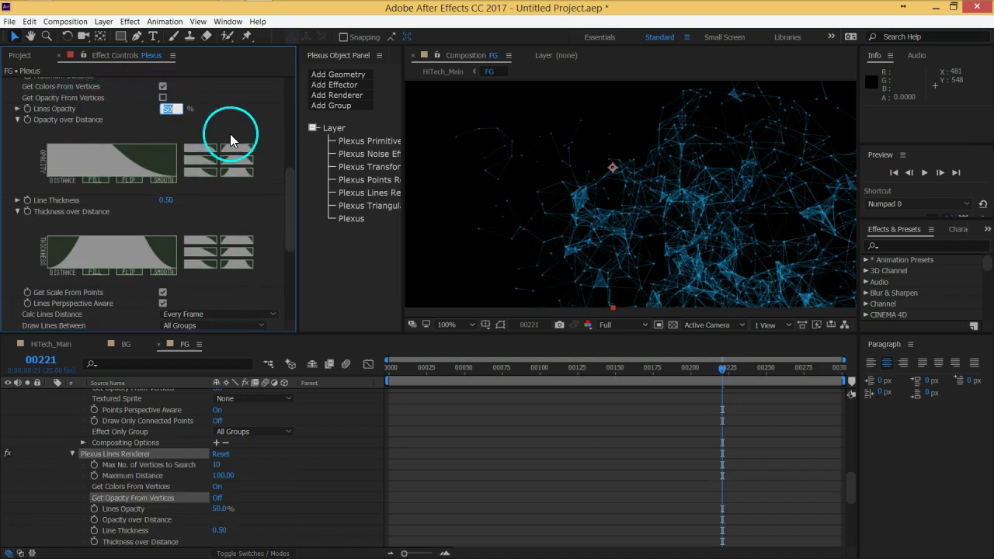
text(10)
key(Return)
click(216, 132)
click(167, 109)
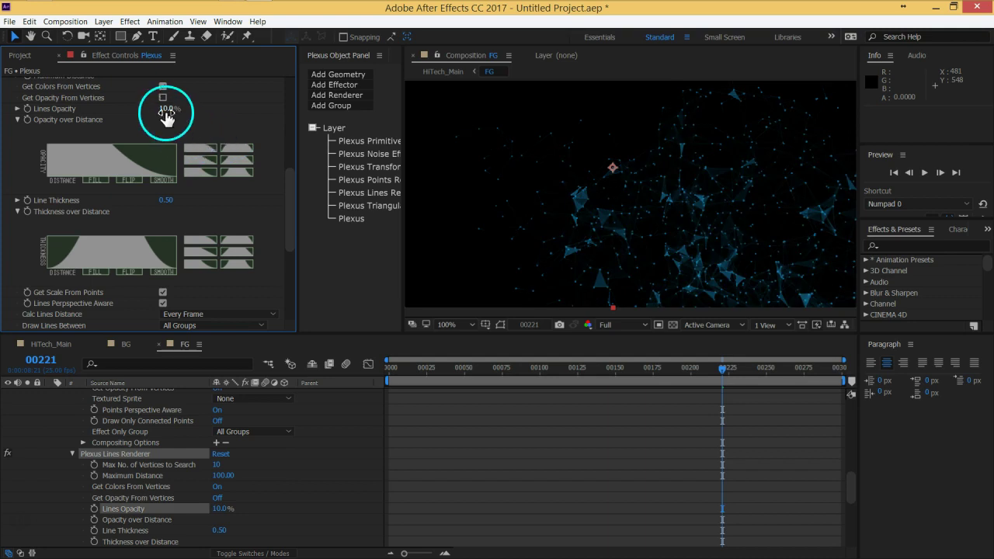
text(30)
key(Return)
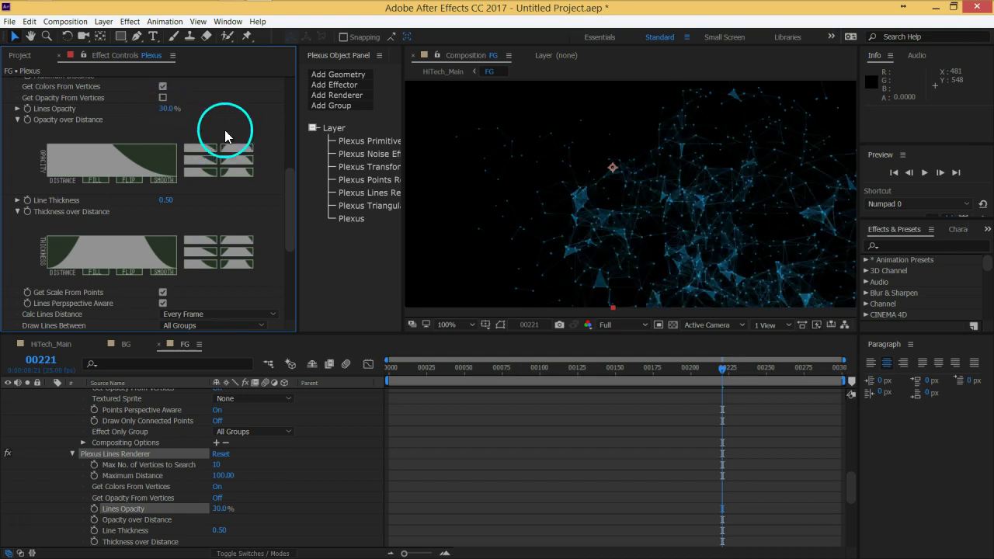
Disable Get Opacity From Vertices for the Plexus Points Renderer and set Points Opacity to 20%.
scroll(236, 146, up, 10)
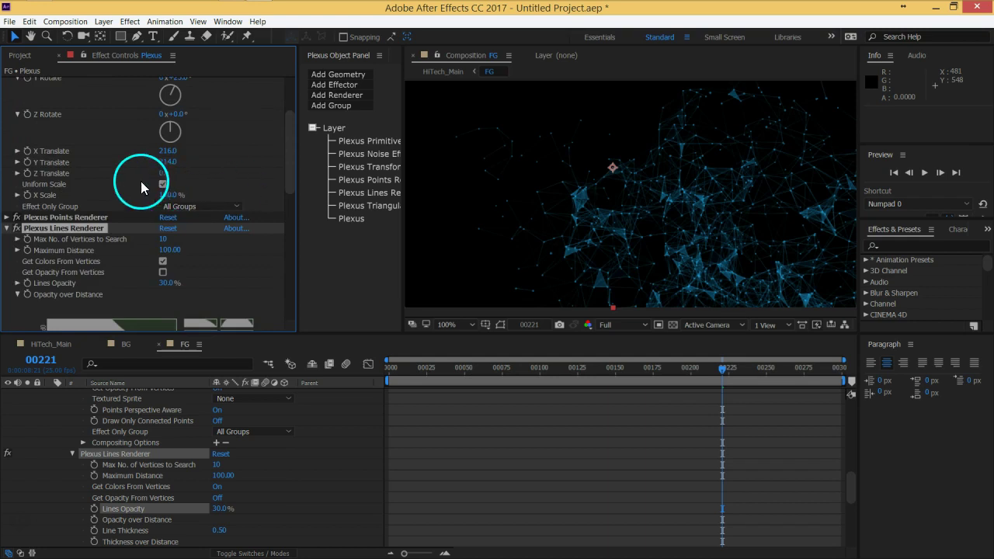
scroll(91, 280, down, 2)
click(7, 247)
scroll(16, 250, down, 3)
scroll(21, 257, down, 1)
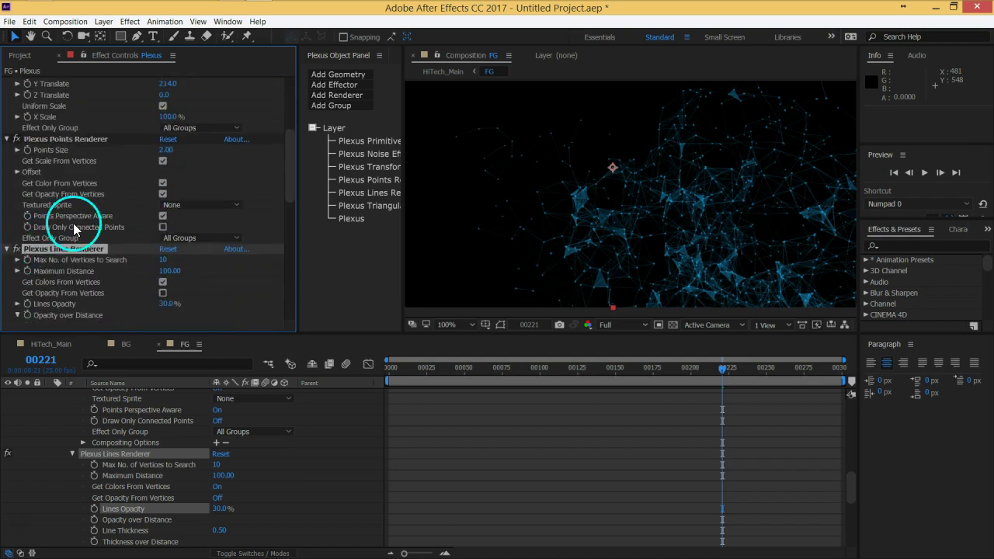
click(163, 193)
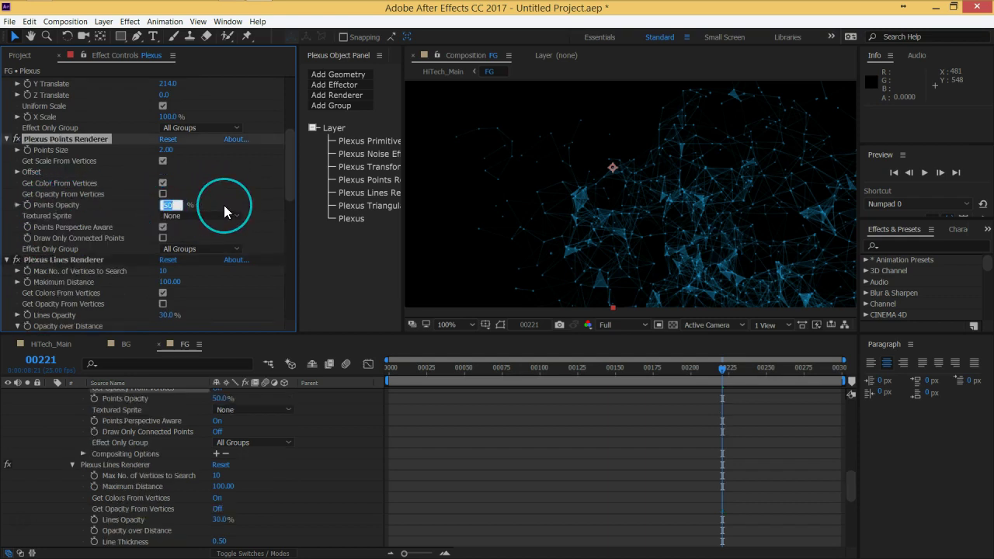
text(20)
key(Return)
click(137, 387)
Preview HiTech_Main from the first frame in an enlarged view and examine how the Plexus network blends with the Future text.
click(49, 345)
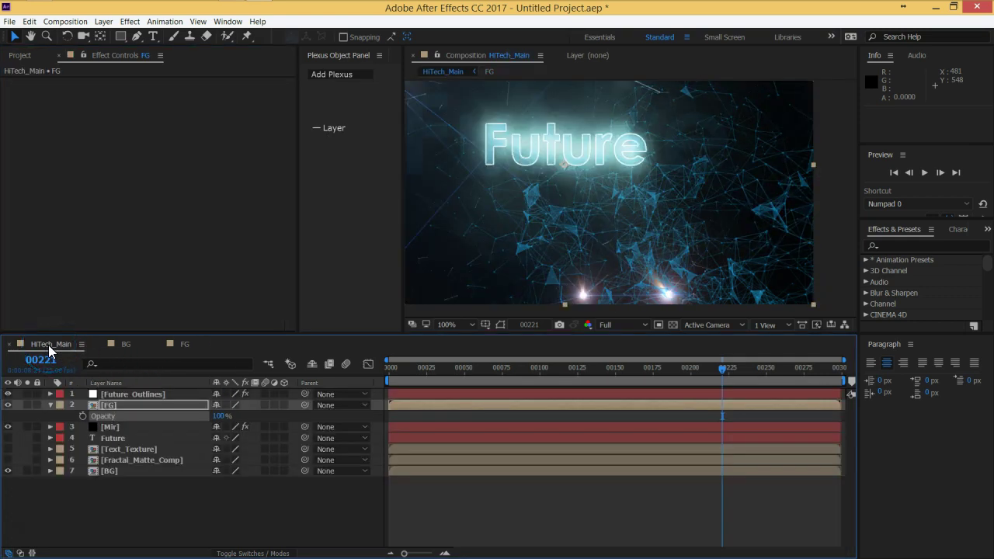
drag(635, 220, 636, 262)
drag(442, 383, 365, 374)
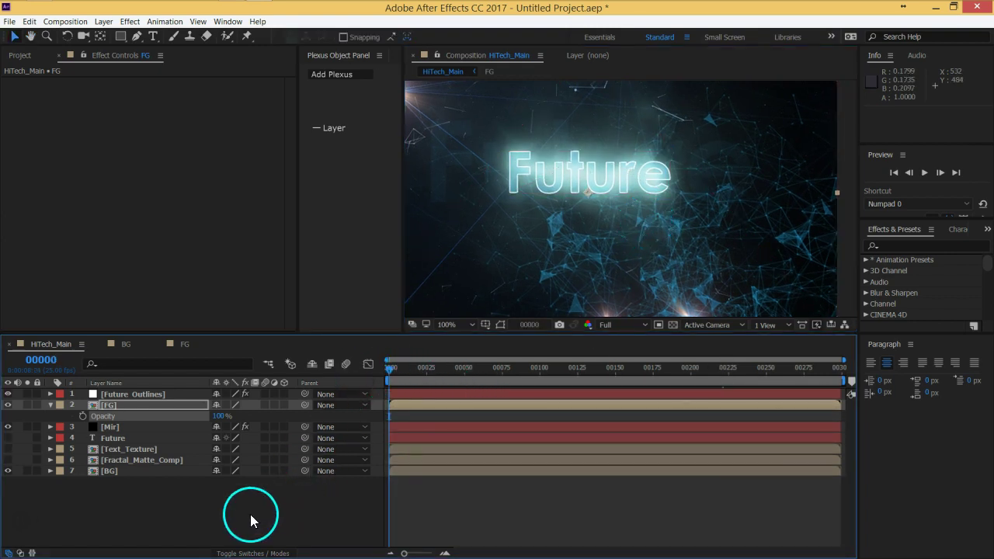
click(250, 521)
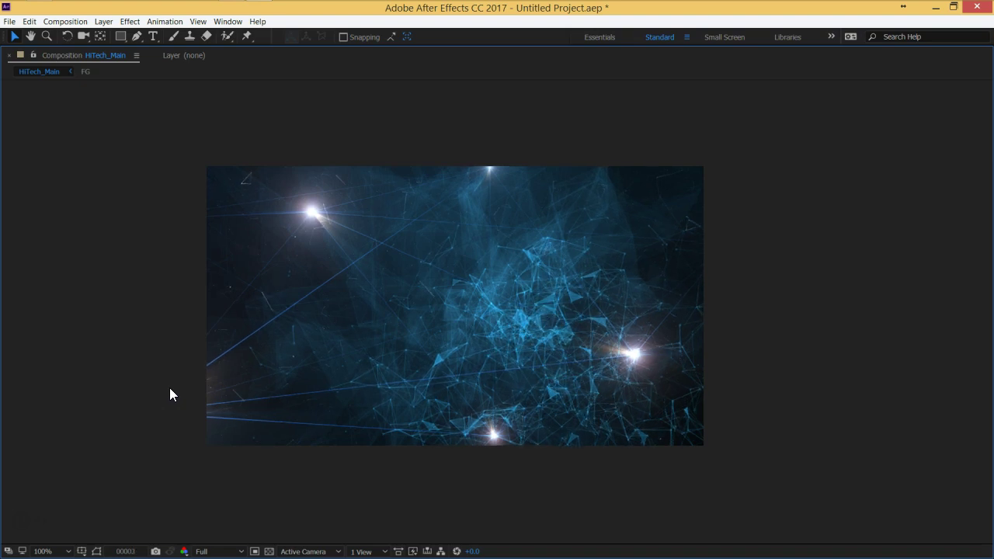
key(space)
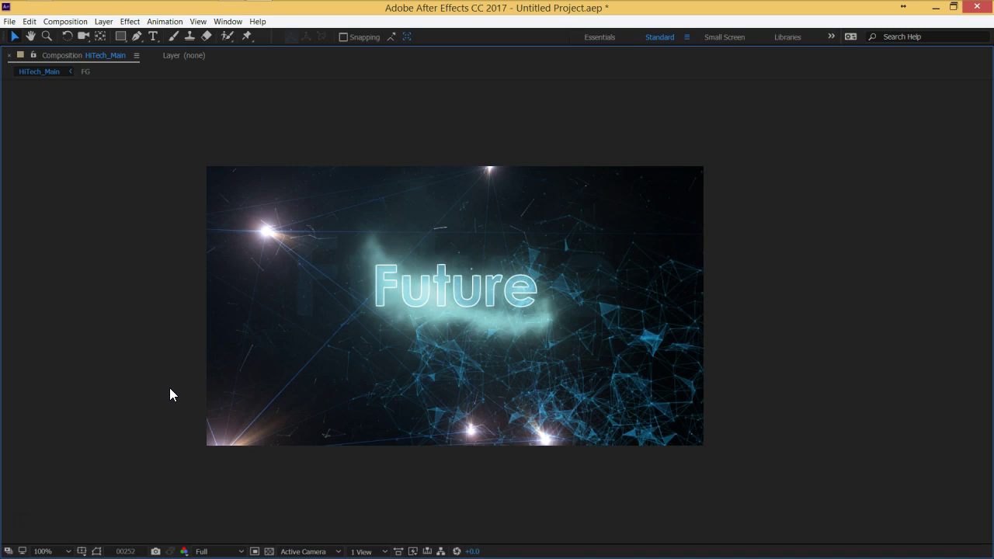
click(415, 323)
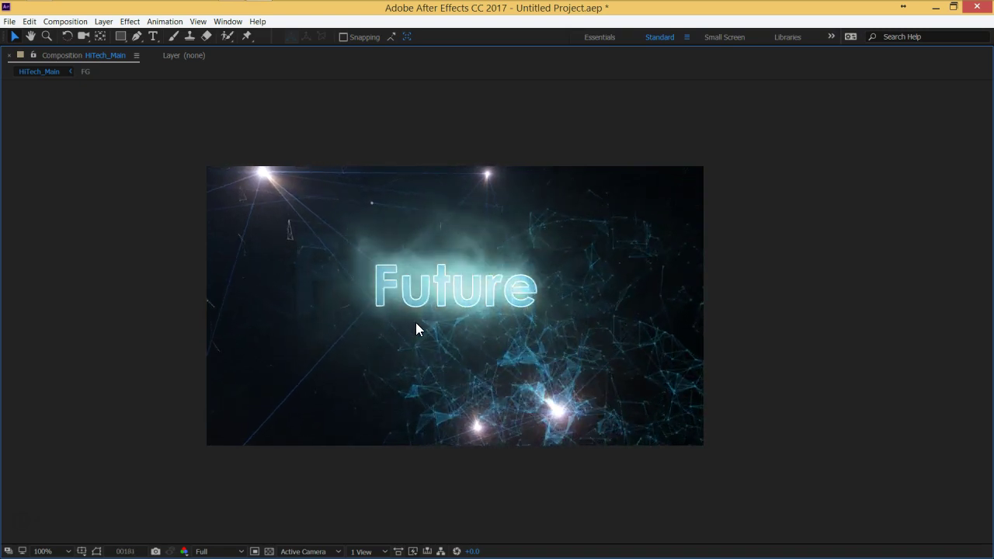
click(496, 327)
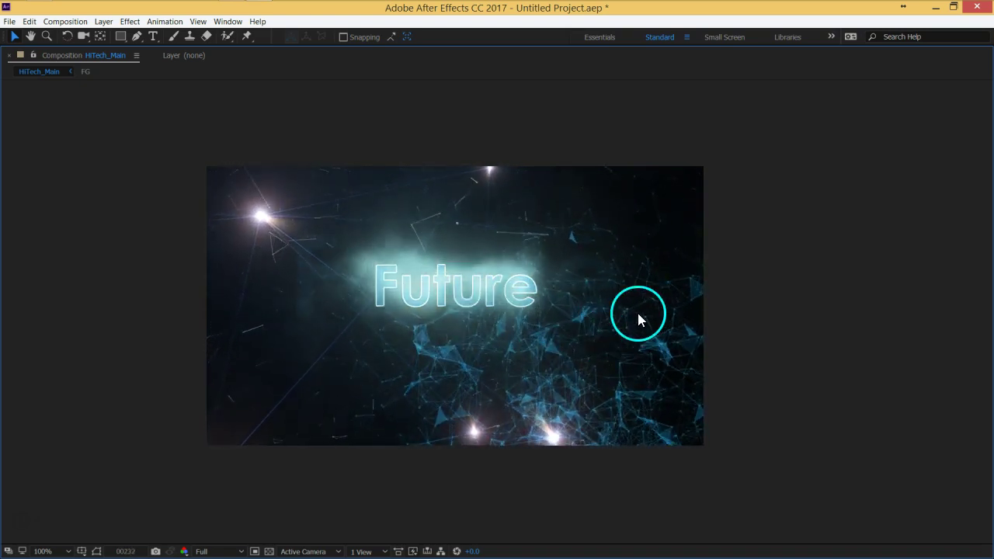